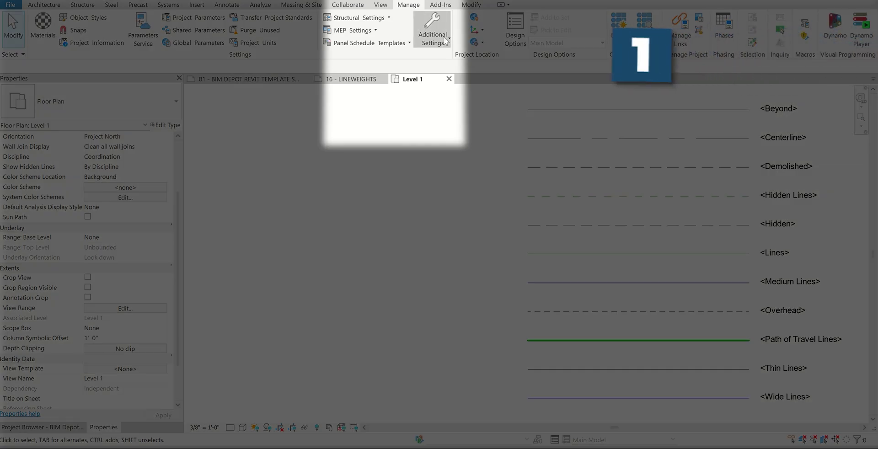
Open the Line Styles dialog from the Manage tab's Additional Settings menu
{"action": "left_click", "coordinate": [443, 42]}
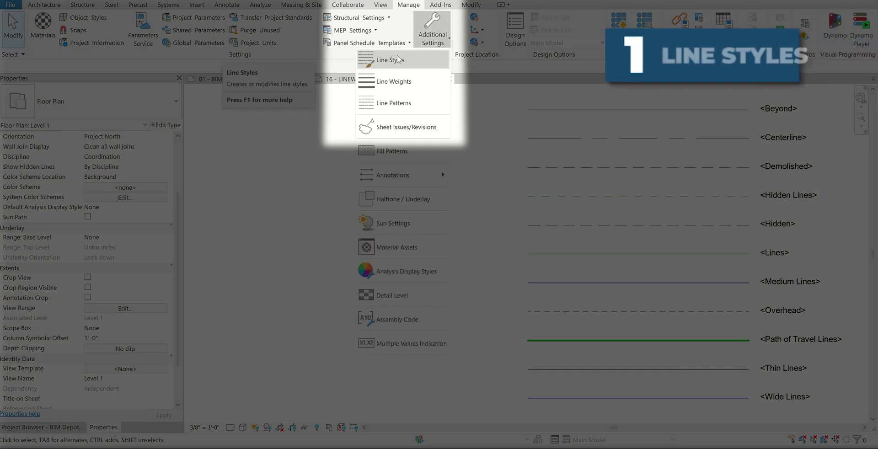
{"action": "left_click", "coordinate": [398, 60]}
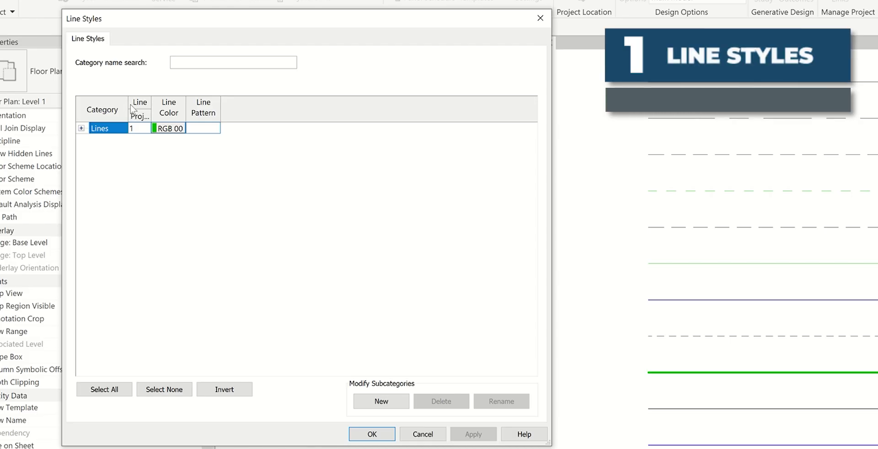
Widen the Category column, expand Lines, and autofit the Line Pattern column
{"action": "left_click_drag", "start_coordinate": [129, 103], "coordinate": [255, 109]}
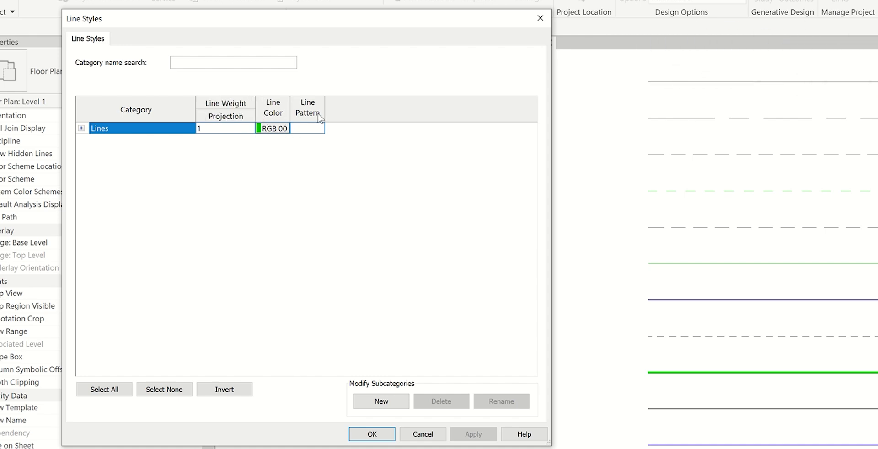
{"action": "left_click", "coordinate": [81, 128]}
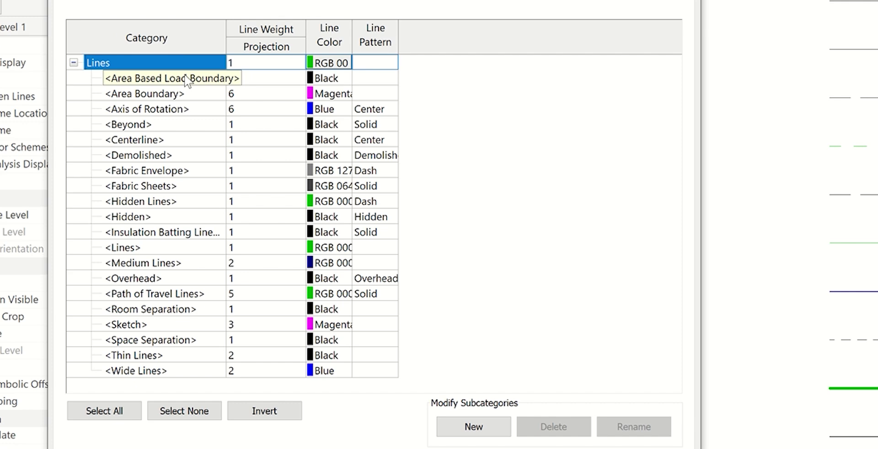
{"action": "left_click_drag", "start_coordinate": [225, 30], "coordinate": [254, 38]}
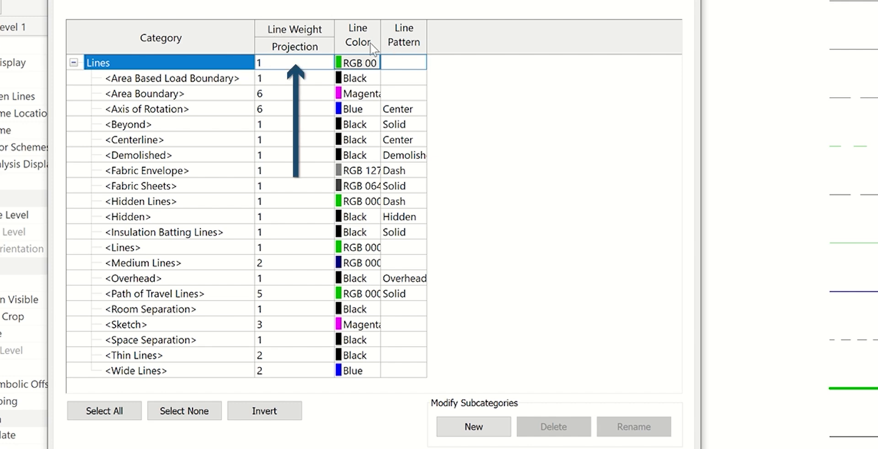
{"action": "double_click", "coordinate": [427, 42]}
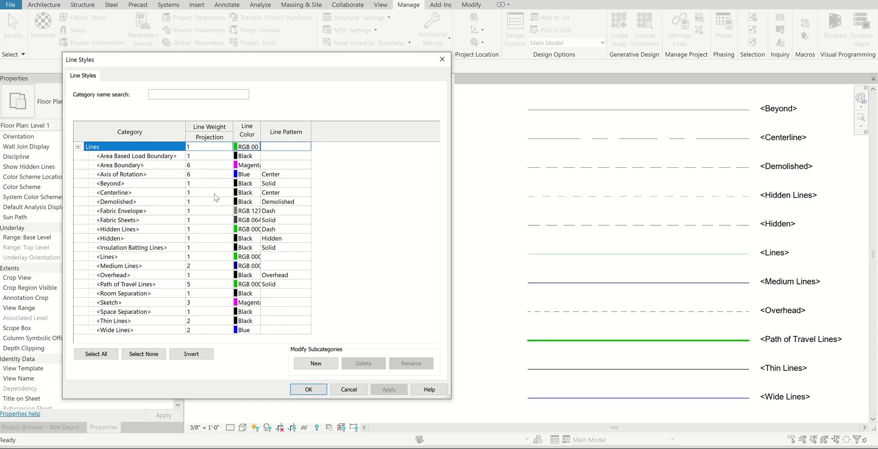
Close Line Styles and open the Level 1 View Range dialog with its sample diagram
{"action": "key", "text": "Return"}
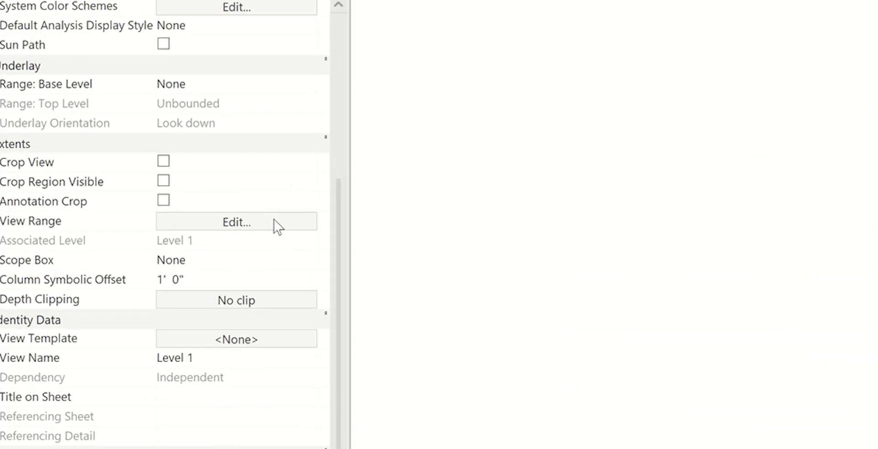
{"action": "left_click", "coordinate": [145, 250]}
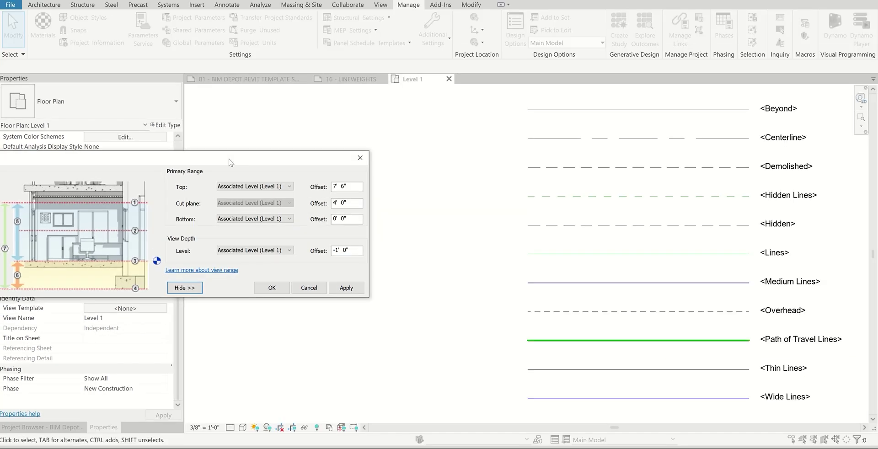
{"action": "left_click", "coordinate": [353, 300]}
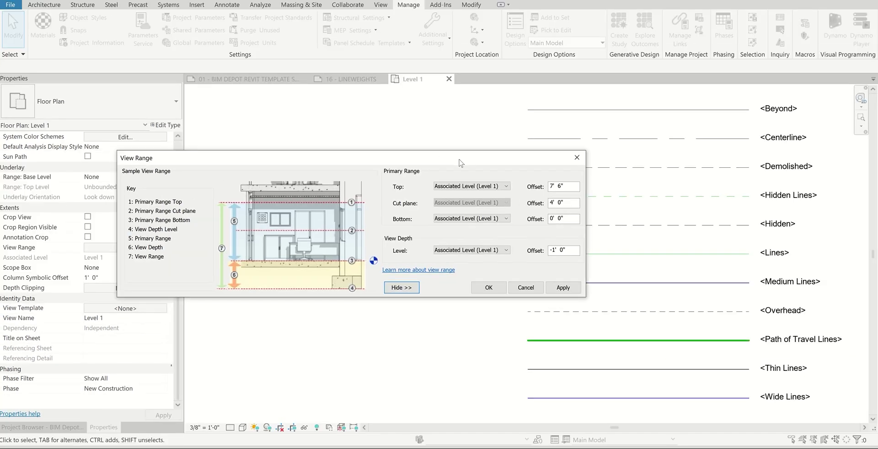
{"action": "left_click_drag", "start_coordinate": [463, 162], "coordinate": [461, 147]}
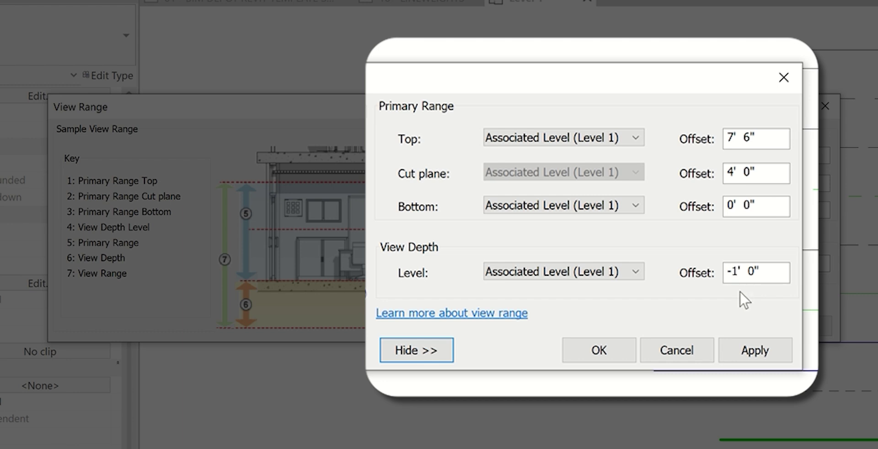
Set View Depth to Level Below with a 0' 0" offset and confirm
{"action": "left_click", "coordinate": [738, 276]}
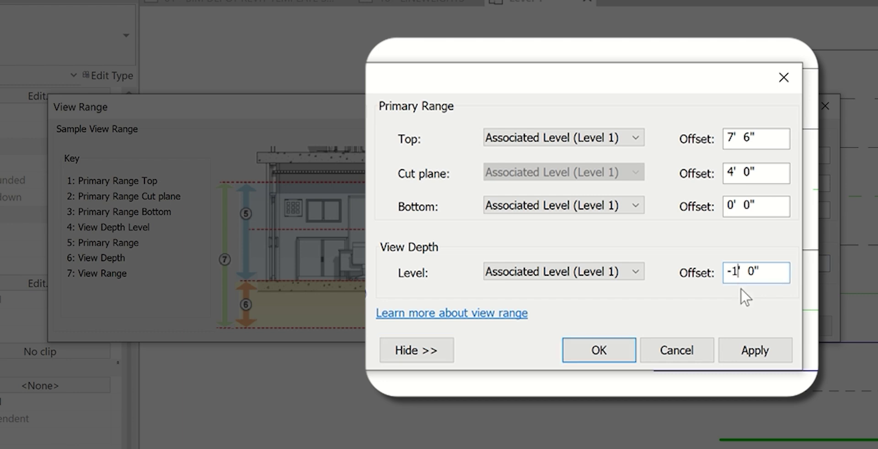
{"action": "left_click", "coordinate": [613, 274]}
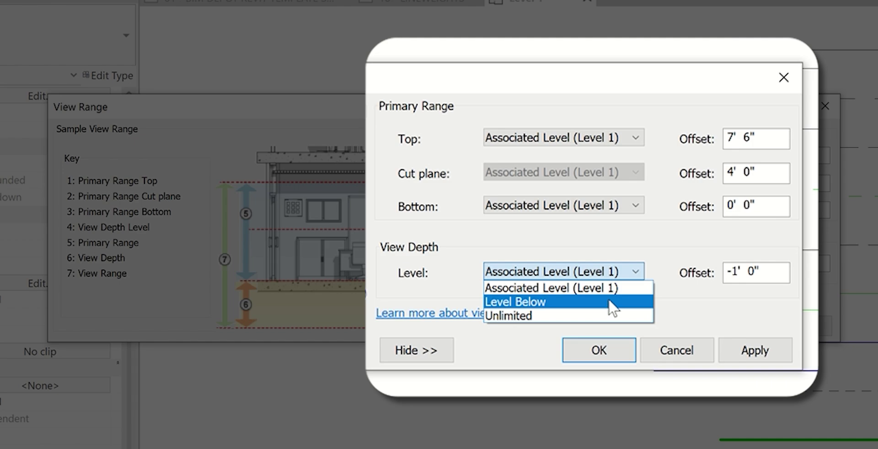
{"action": "left_click", "coordinate": [612, 303]}
{"action": "left_click", "coordinate": [732, 271]}
{"action": "key", "text": "BackSpace"}
{"action": "key", "text": "BackSpace"}
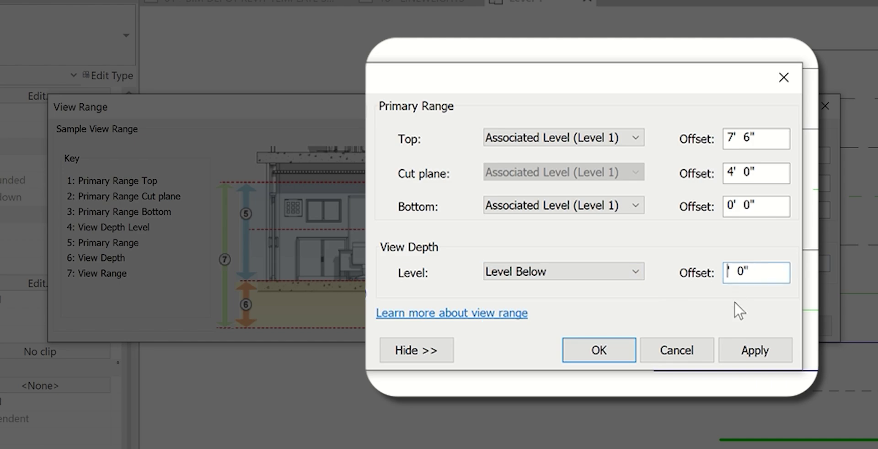
{"action": "type", "text": "0"}
{"action": "left_click", "coordinate": [743, 208]}
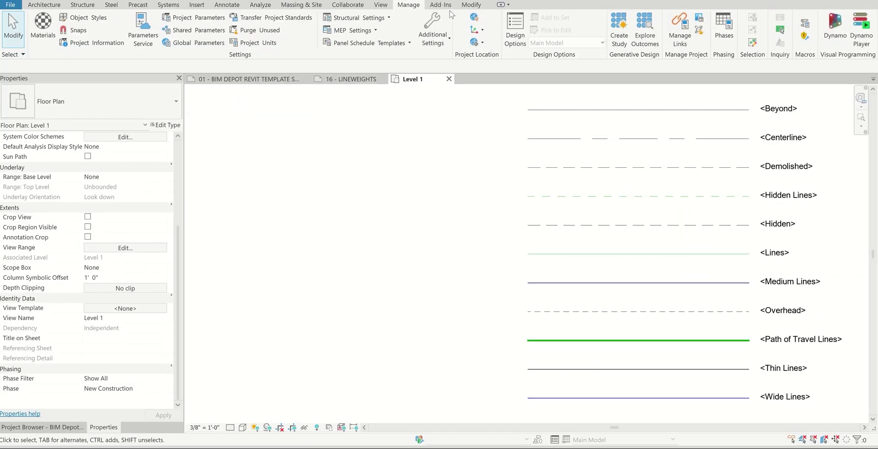
{"action": "left_click", "coordinate": [227, 5]}
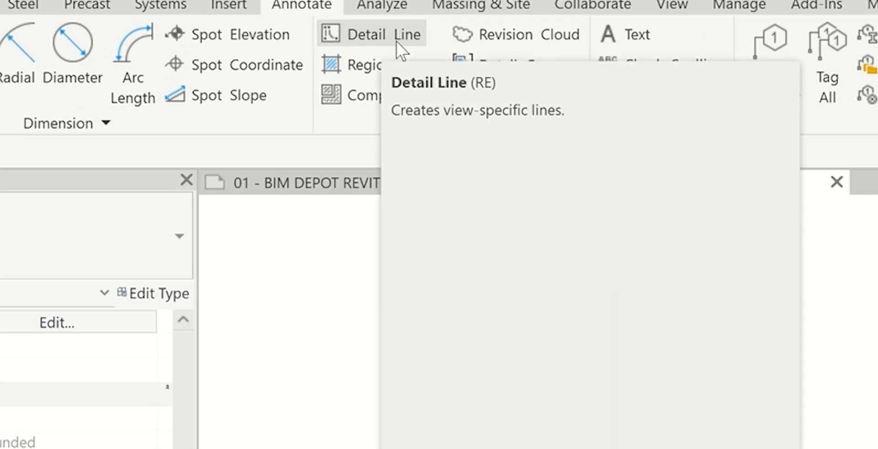
{"action": "left_click", "coordinate": [256, 17]}
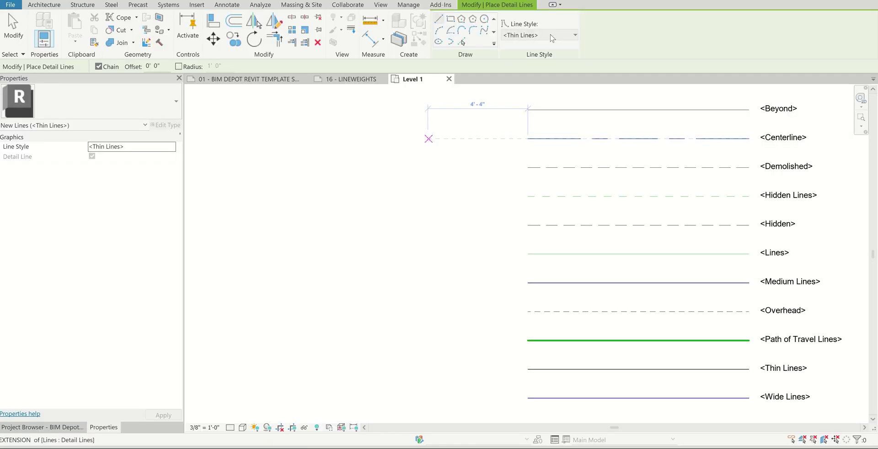
{"action": "left_click", "coordinate": [551, 36]}
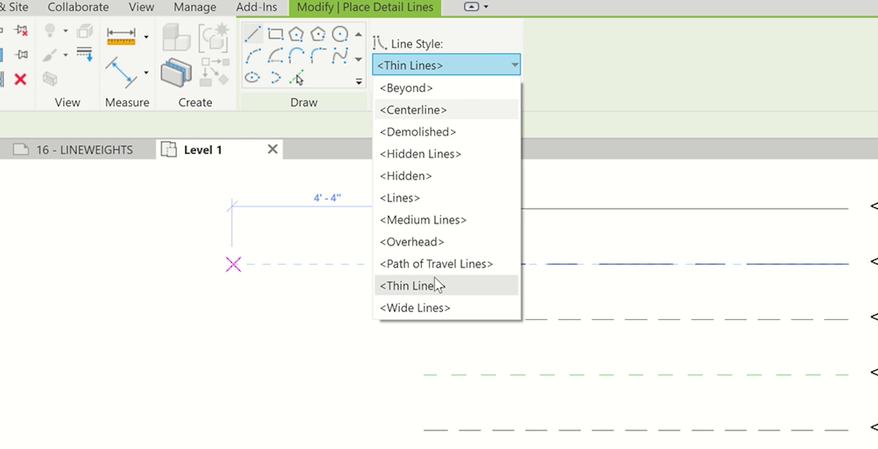
{"action": "left_click", "coordinate": [445, 315]}
{"action": "key", "text": "Escape"}
{"action": "key", "text": "Escape"}
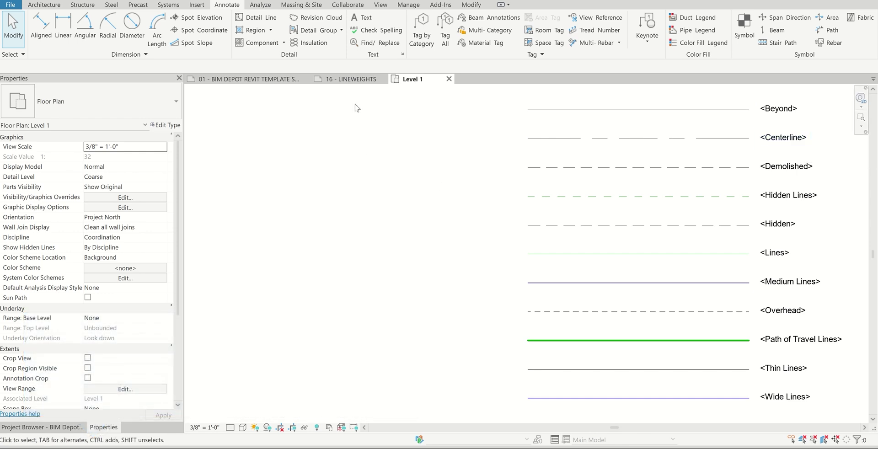
Reopen Line Styles through Manage > Additional Settings and expand the Lines category
{"action": "left_click", "coordinate": [380, 5]}
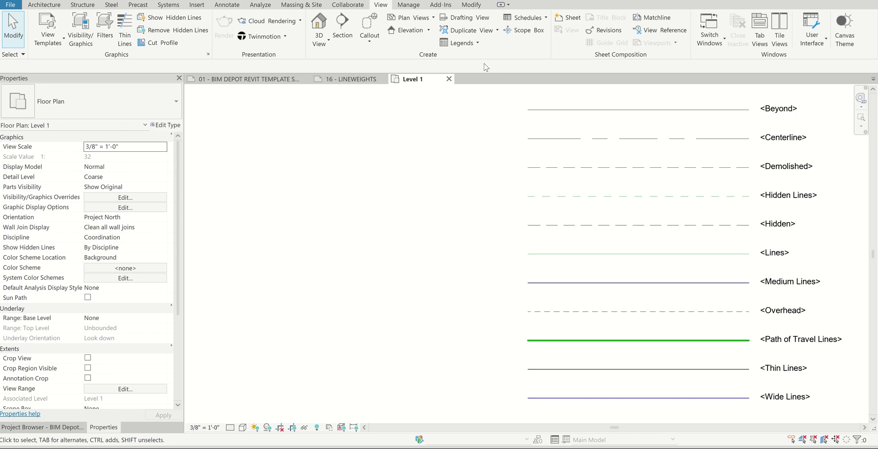
{"action": "left_click", "coordinate": [408, 6]}
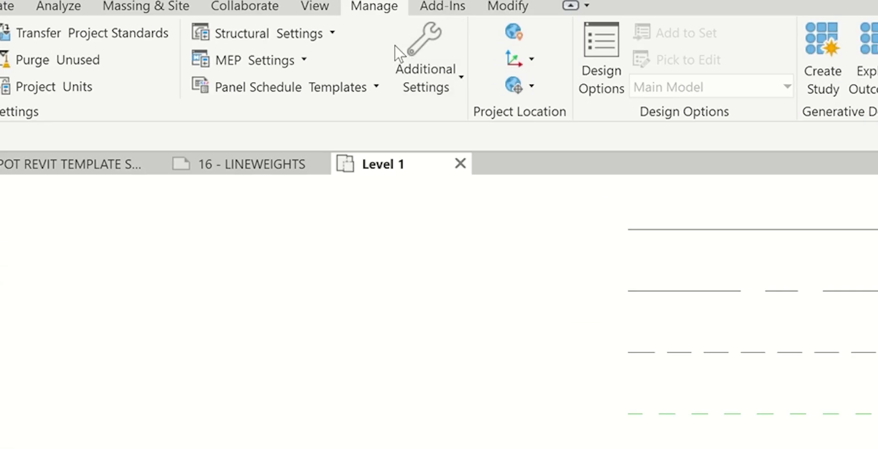
{"action": "left_click", "coordinate": [424, 37]}
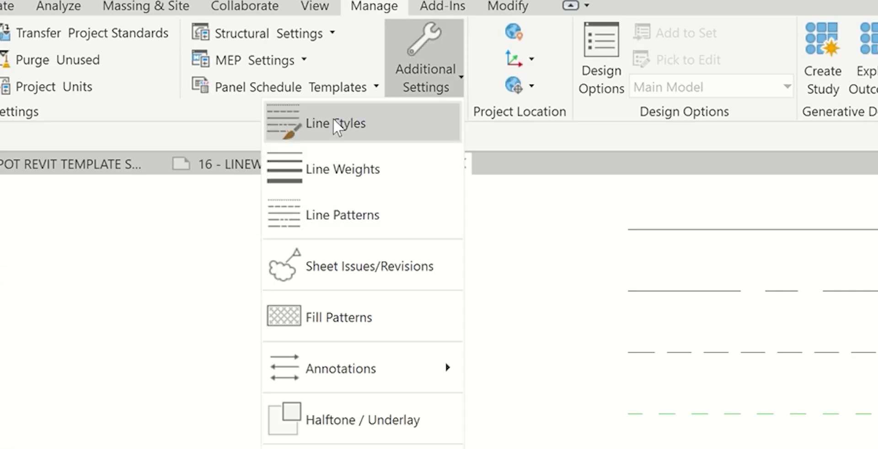
{"action": "left_click", "coordinate": [333, 122]}
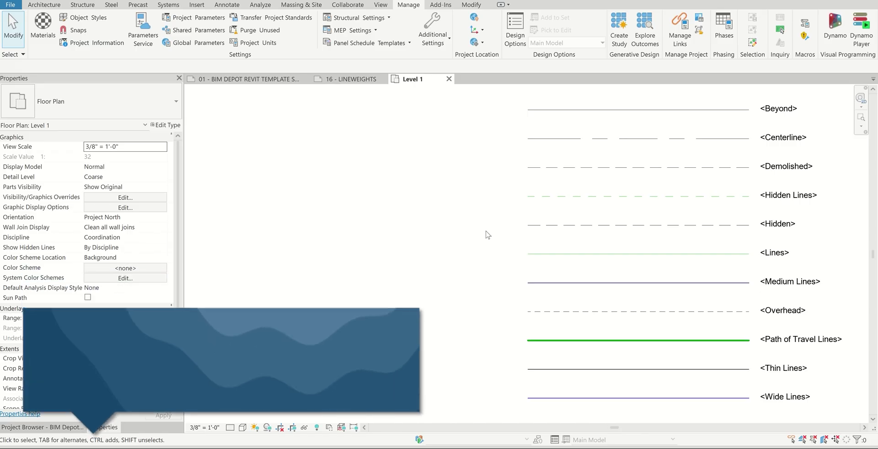
{"action": "left_click", "coordinate": [432, 37]}
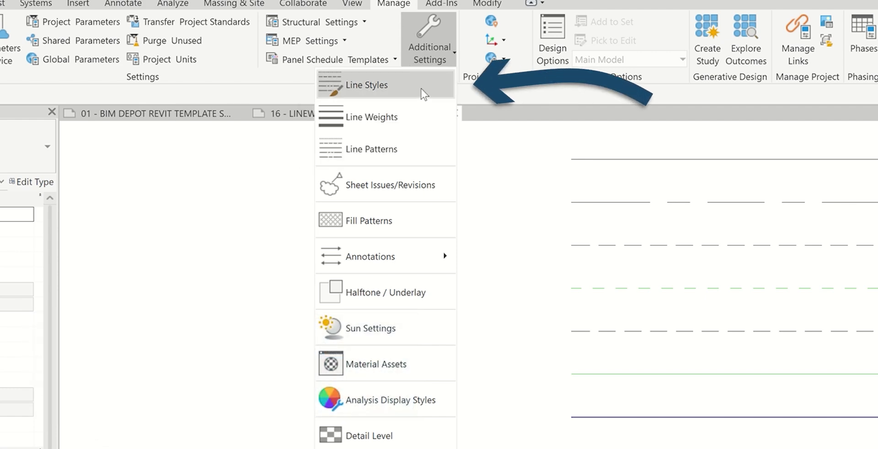
{"action": "left_click", "coordinate": [425, 94]}
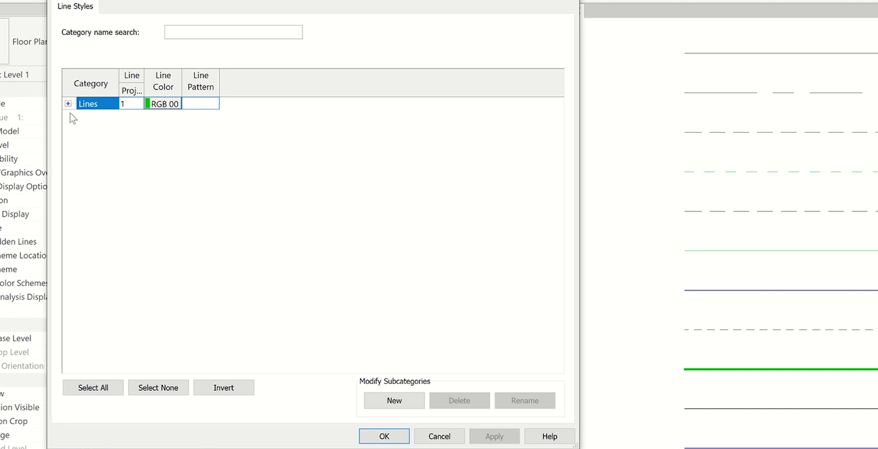
{"action": "left_click", "coordinate": [68, 104]}
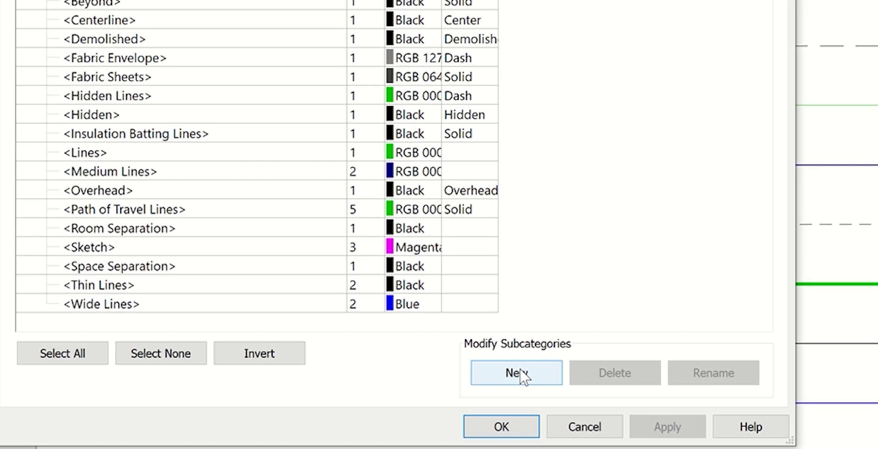
Create a Lines subcategory named 1_BD and autofit the Line Weight and Line Pattern columns
{"action": "left_click", "coordinate": [532, 428]}
{"action": "type", "text": "1"}
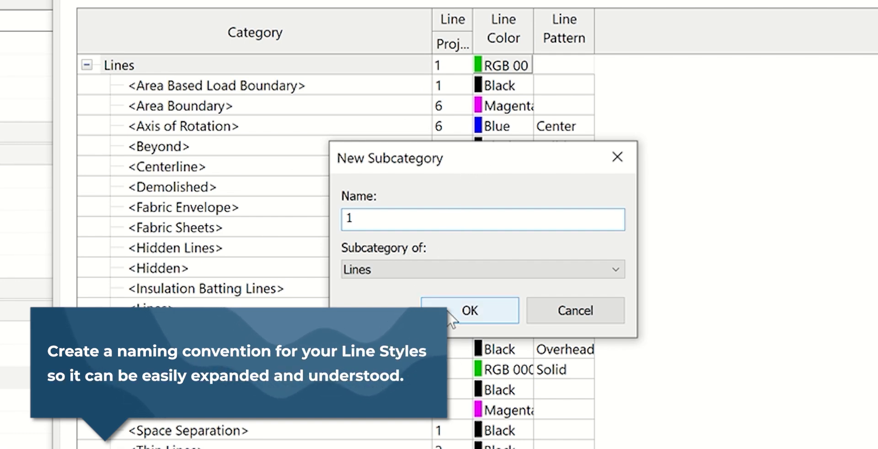
{"action": "type", "text": "_BD"}
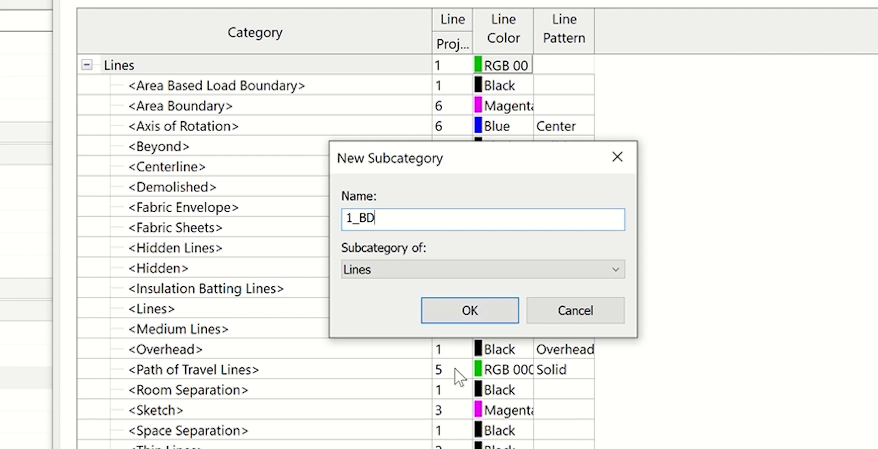
{"action": "left_click", "coordinate": [463, 308]}
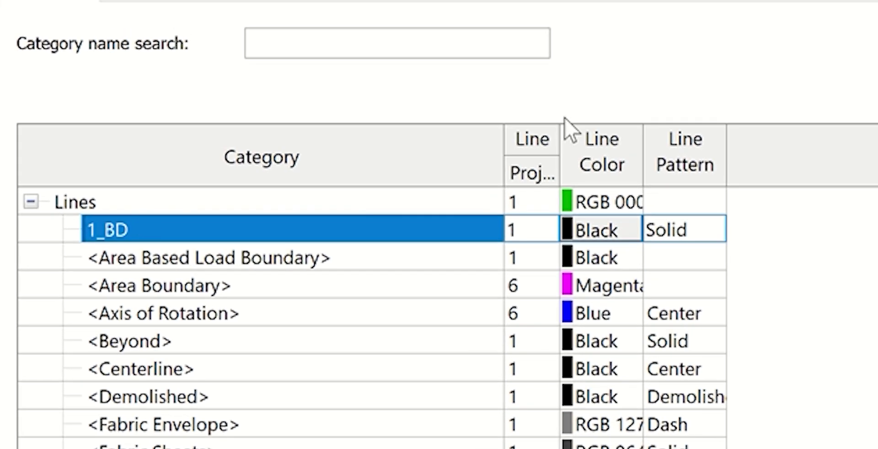
{"action": "double_click", "coordinate": [473, 20]}
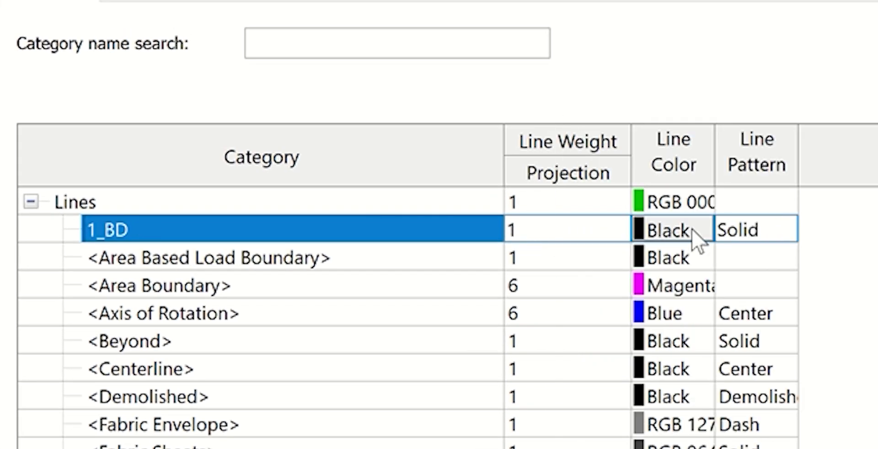
{"action": "double_click", "coordinate": [799, 155]}
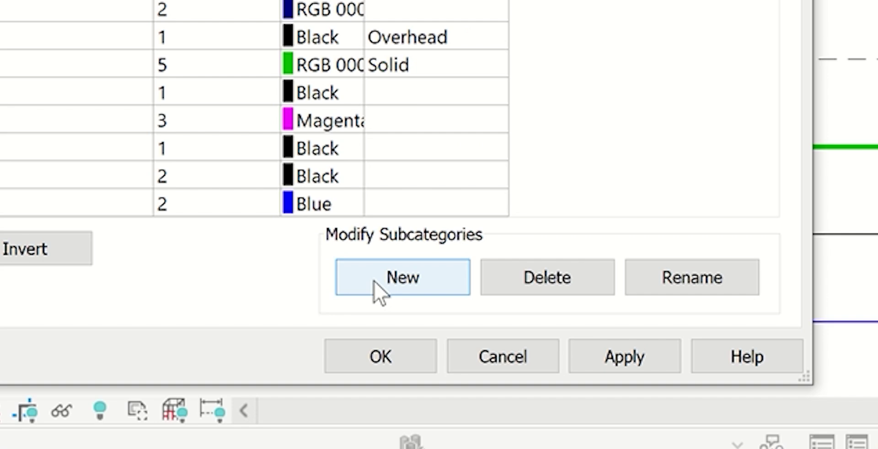
Create another Lines subcategory named 1_Hidden_BD
{"action": "left_click", "coordinate": [374, 281]}
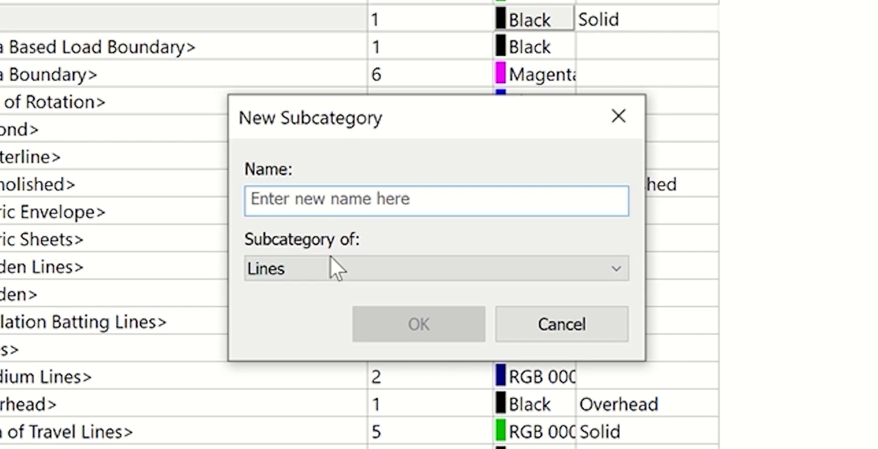
{"action": "left_click", "coordinate": [338, 198]}
{"action": "type", "text": "1"}
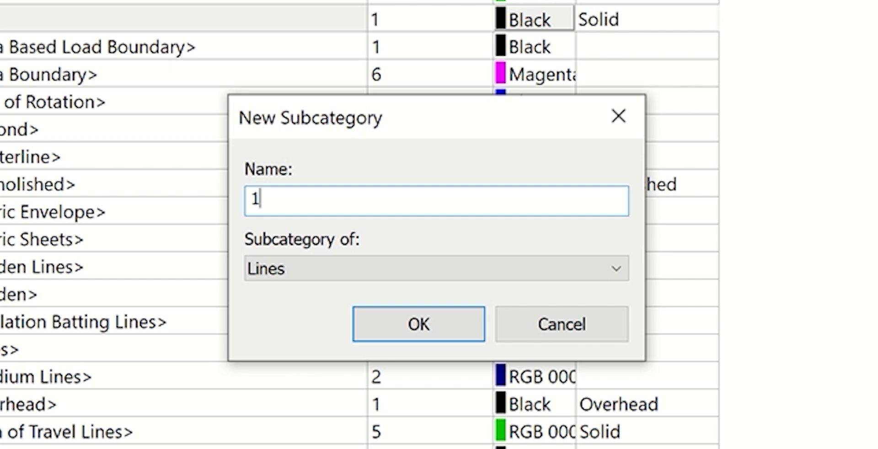
{"action": "type", "text": "_Hidden_BD"}
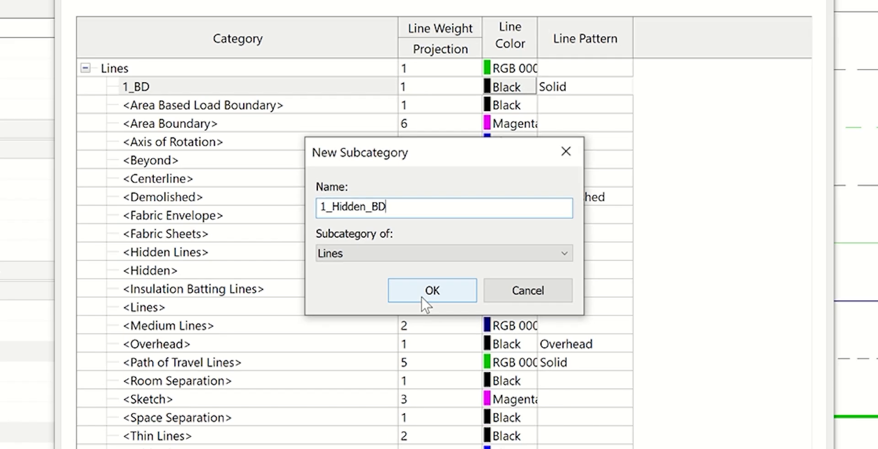
{"action": "left_click", "coordinate": [403, 333]}
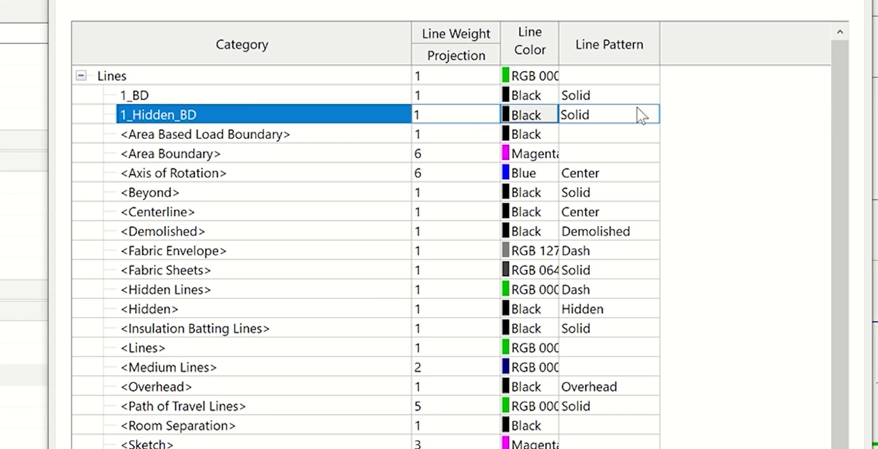
Set the line pattern of 1_Hidden_BD to Hidden
{"action": "left_click", "coordinate": [557, 149]}
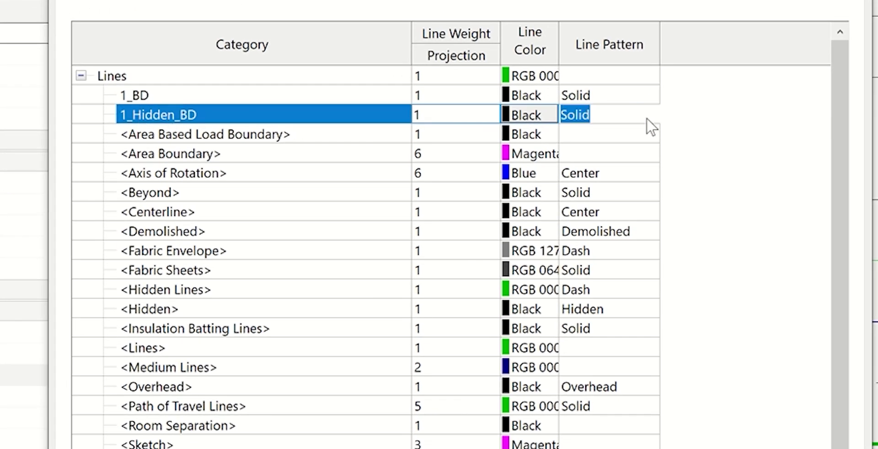
{"action": "left_click", "coordinate": [650, 114]}
{"action": "left_click_drag", "start_coordinate": [650, 137], "coordinate": [649, 205]}
{"action": "left_click", "coordinate": [620, 153]}
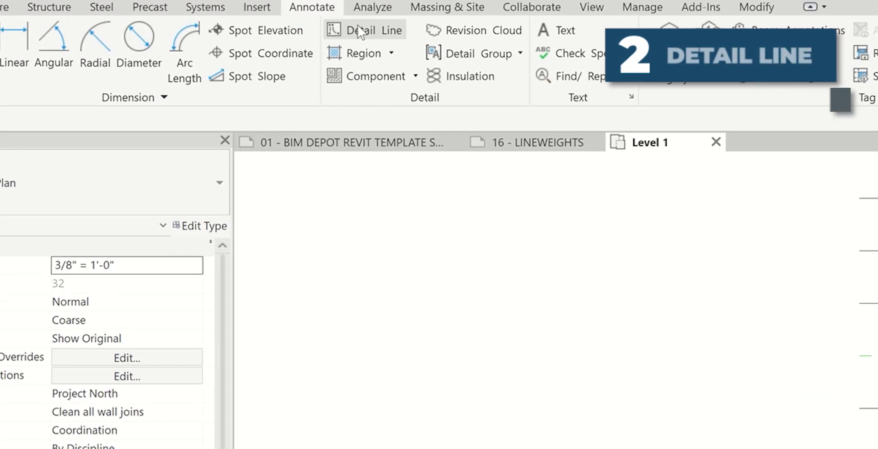
Draw a detail line in the Level 1 plan and copy it parallel below
{"action": "left_click", "coordinate": [359, 31]}
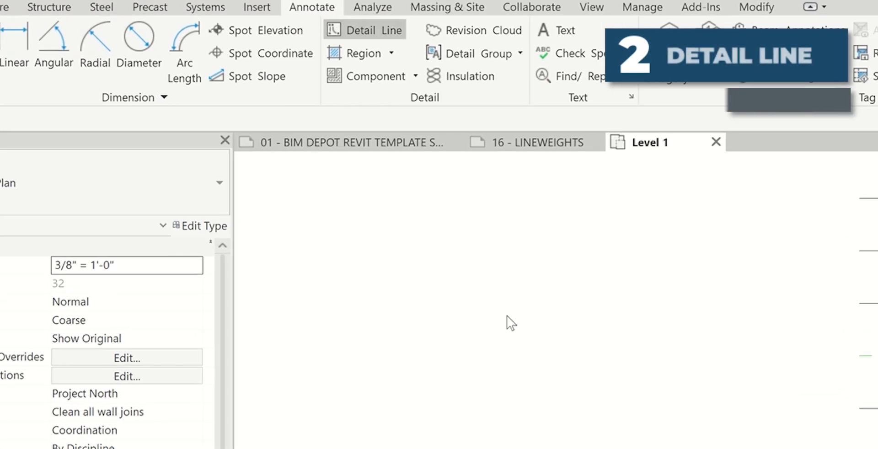
{"action": "left_click", "coordinate": [612, 330]}
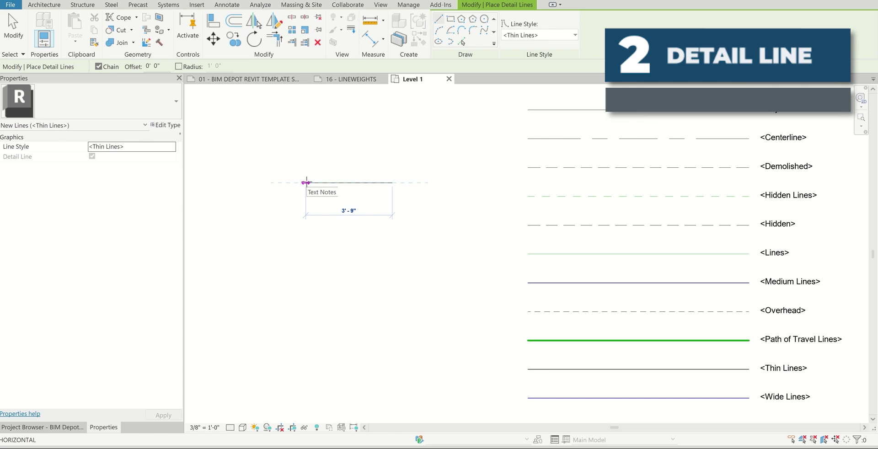
{"action": "left_click", "coordinate": [306, 182]}
{"action": "key", "text": "Escape"}
{"action": "key", "text": "Escape"}
{"action": "left_click_drag", "start_coordinate": [321, 183], "coordinate": [315, 219]}
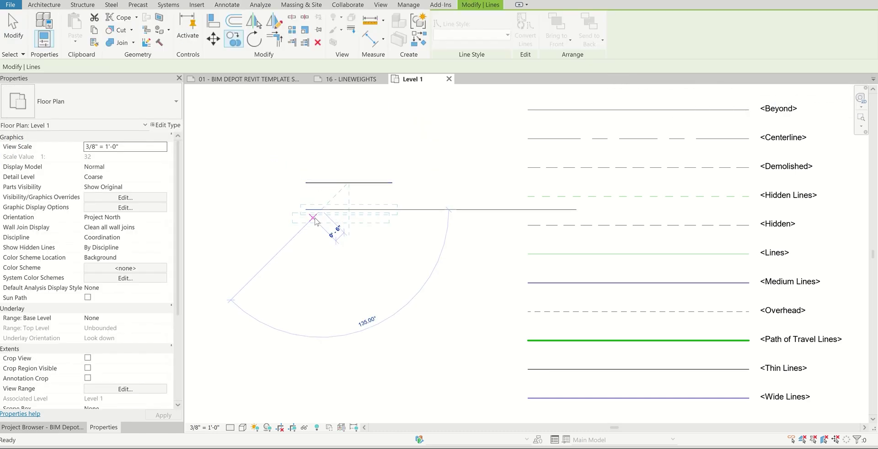
{"action": "left_click_drag", "start_coordinate": [327, 189], "coordinate": [329, 186]}
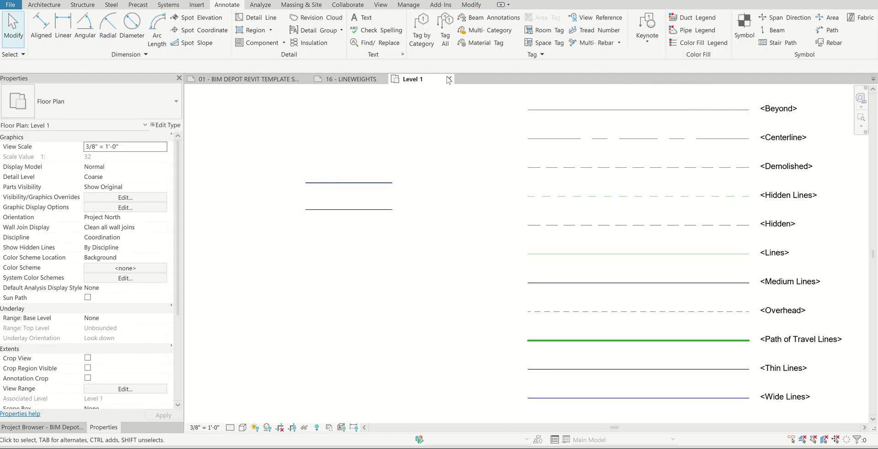
Give the lower detail line the 1_Hidden_BD style, leaving the upper one as 1_BD
{"action": "left_click", "coordinate": [329, 183]}
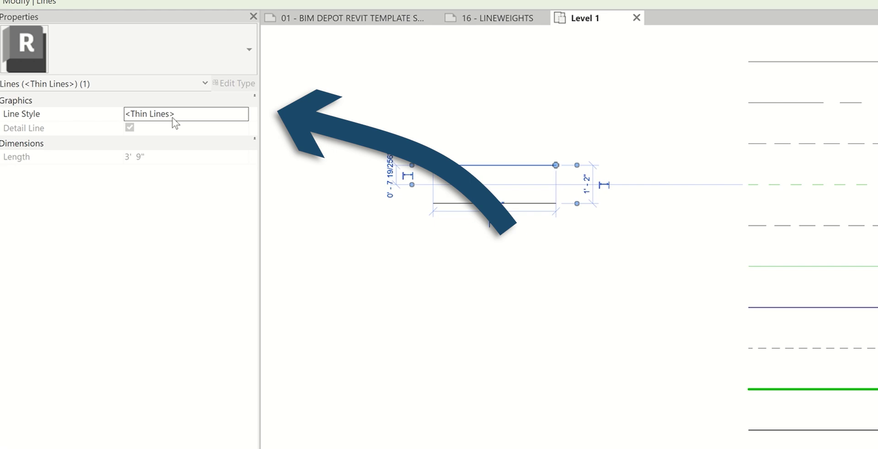
{"action": "left_click", "coordinate": [473, 53]}
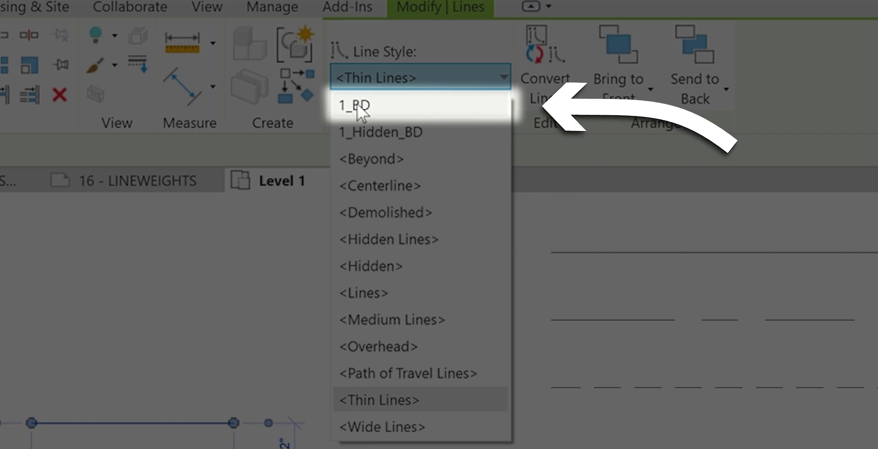
{"action": "left_click", "coordinate": [362, 108]}
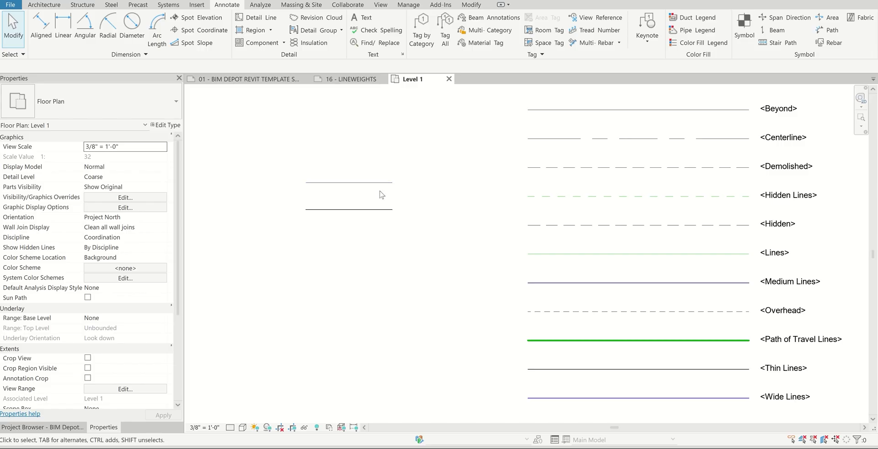
{"action": "left_click", "coordinate": [373, 211]}
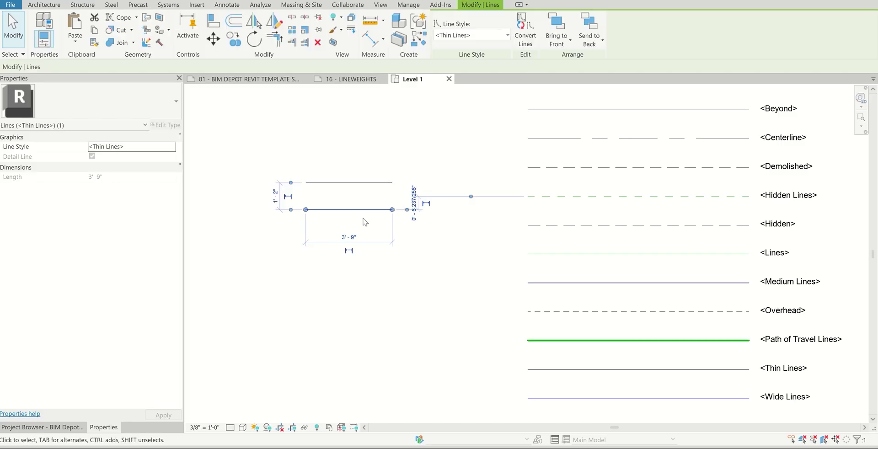
{"action": "left_click", "coordinate": [492, 35]}
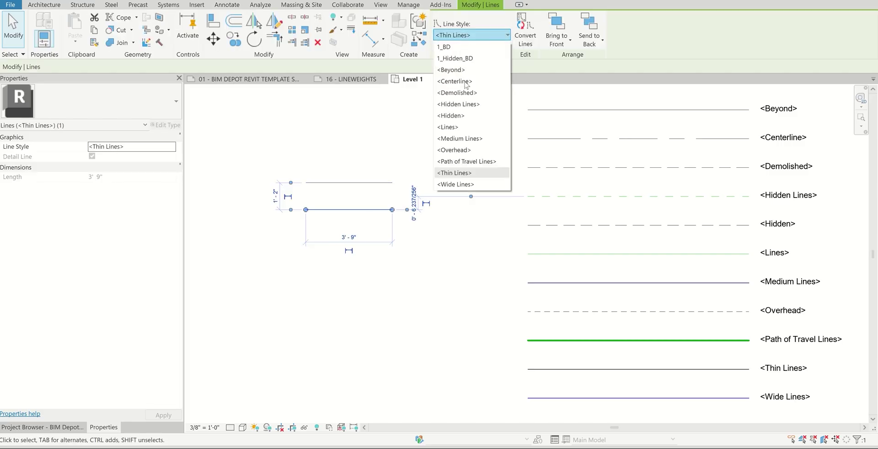
{"action": "left_click", "coordinate": [467, 59]}
{"action": "left_click", "coordinate": [353, 259]}
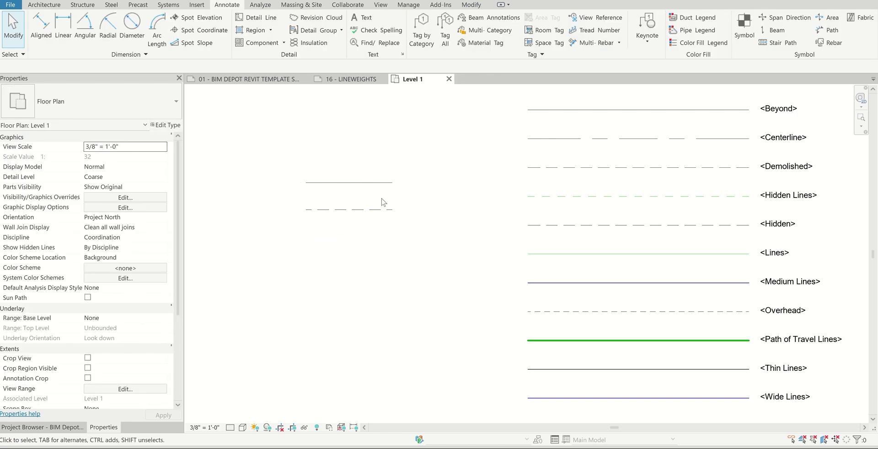
{"action": "scroll", "coordinate": [320, 181], "scroll_direction": "up", "scroll_amount": 5}
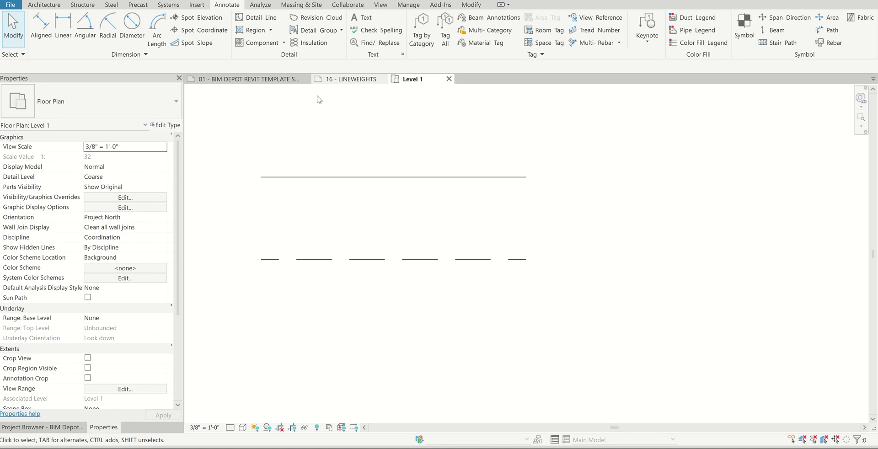
Using LS, change 1_Hidden_BD's line colour to grey RGB 128, apply, and close
{"action": "key", "text": "l"}
{"action": "key", "text": "s"}
{"action": "left_click_drag", "start_coordinate": [276, 89], "coordinate": [595, 62]}
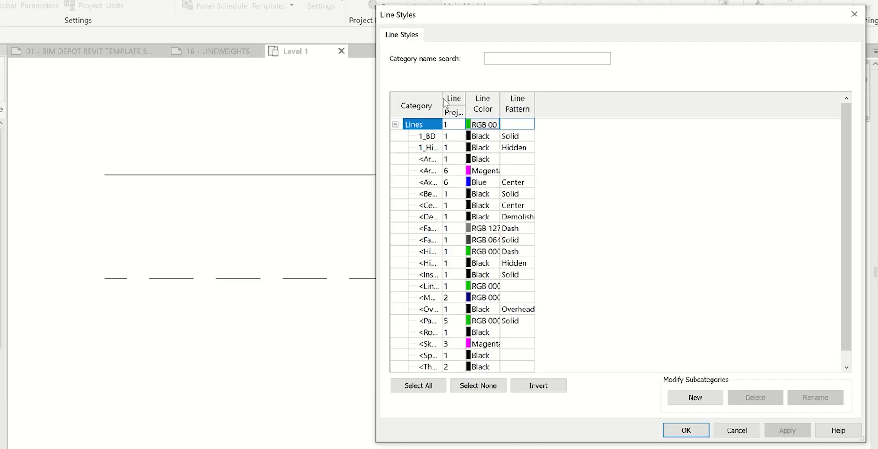
{"action": "left_click_drag", "start_coordinate": [443, 102], "coordinate": [517, 94]}
{"action": "left_click", "coordinate": [572, 150]}
{"action": "left_click", "coordinate": [572, 151]}
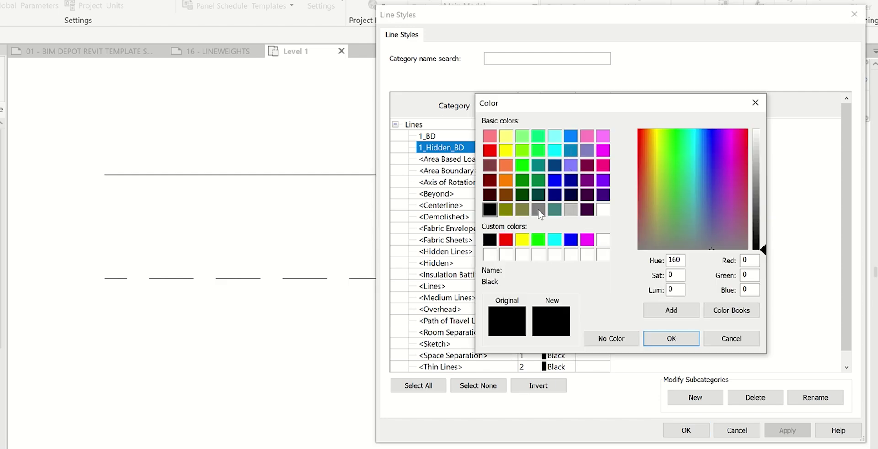
{"action": "left_click", "coordinate": [539, 210]}
{"action": "left_click", "coordinate": [672, 338]}
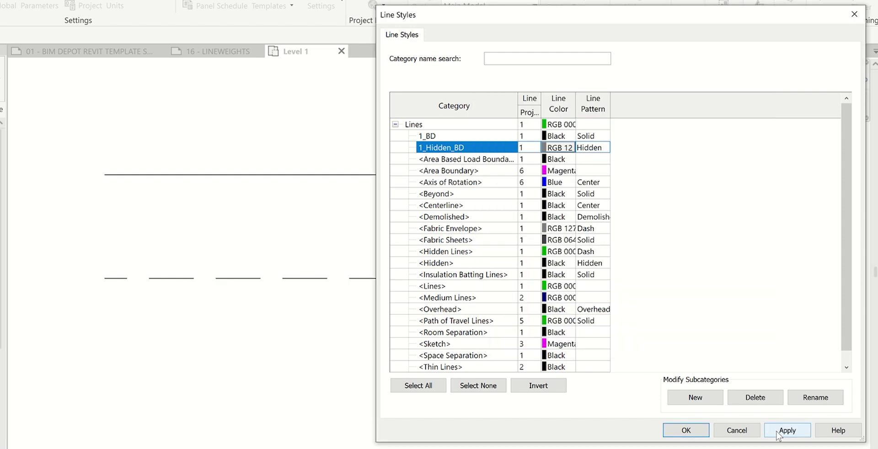
{"action": "left_click", "coordinate": [786, 430]}
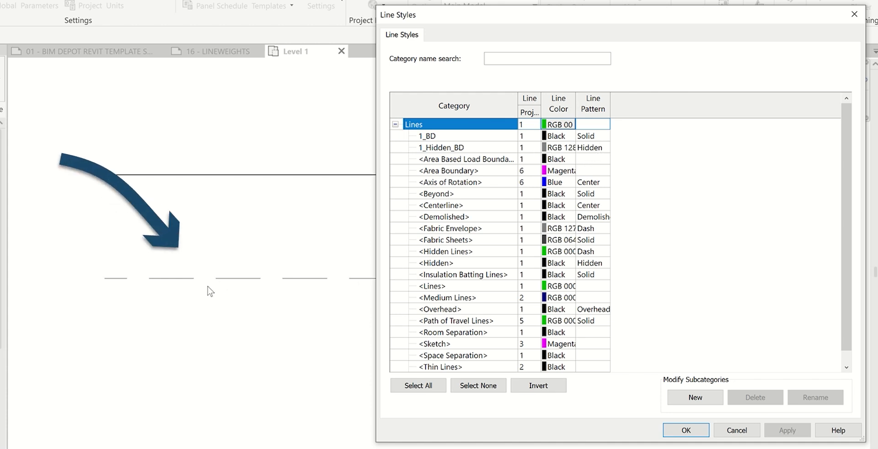
{"action": "left_click", "coordinate": [589, 150]}
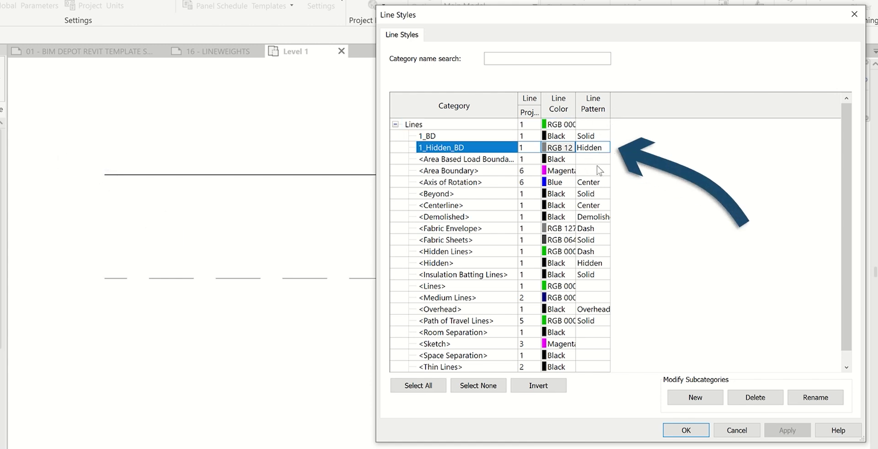
{"action": "left_click", "coordinate": [675, 432]}
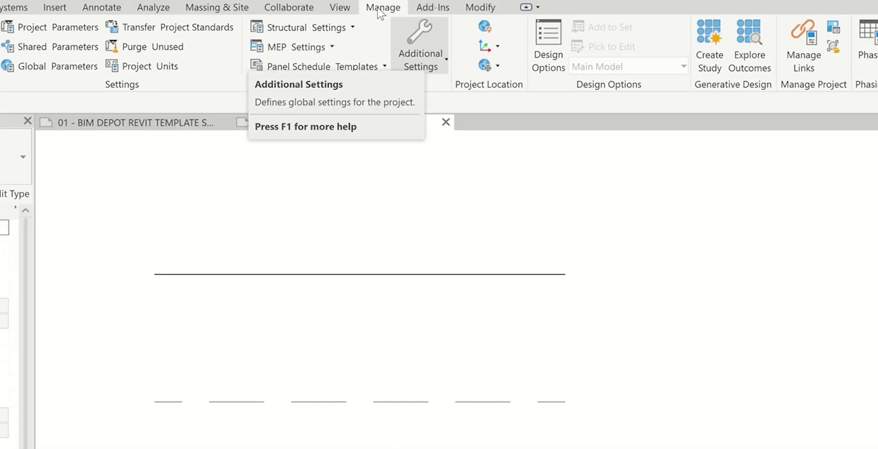
{"action": "left_click", "coordinate": [429, 68]}
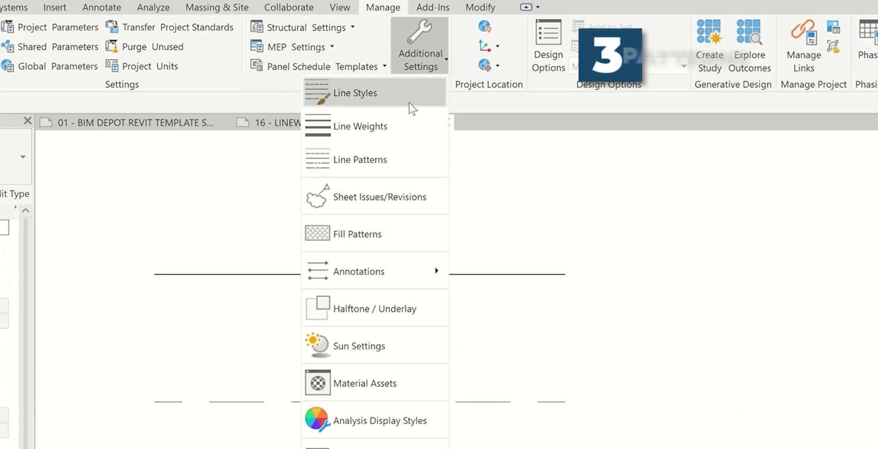
{"action": "left_click", "coordinate": [396, 171]}
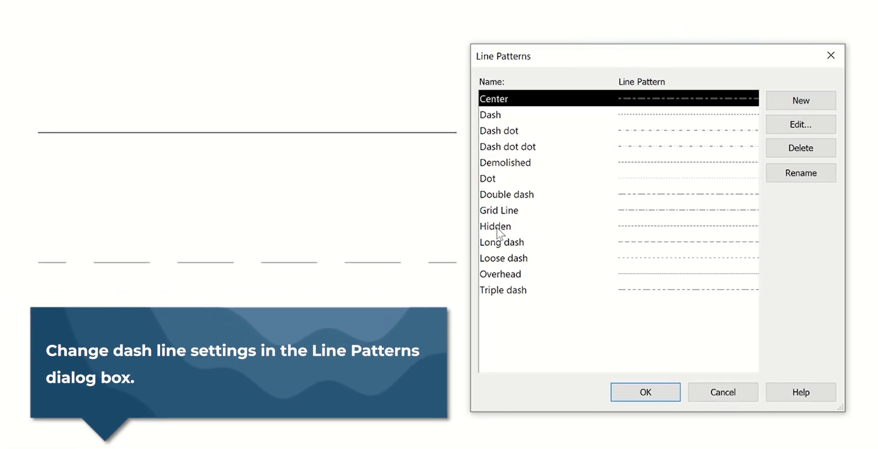
{"action": "left_click", "coordinate": [503, 226]}
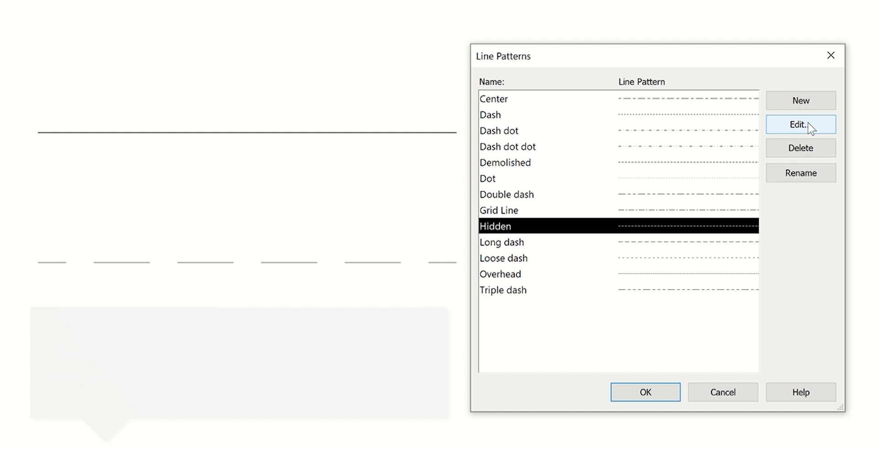
{"action": "left_click", "coordinate": [808, 127]}
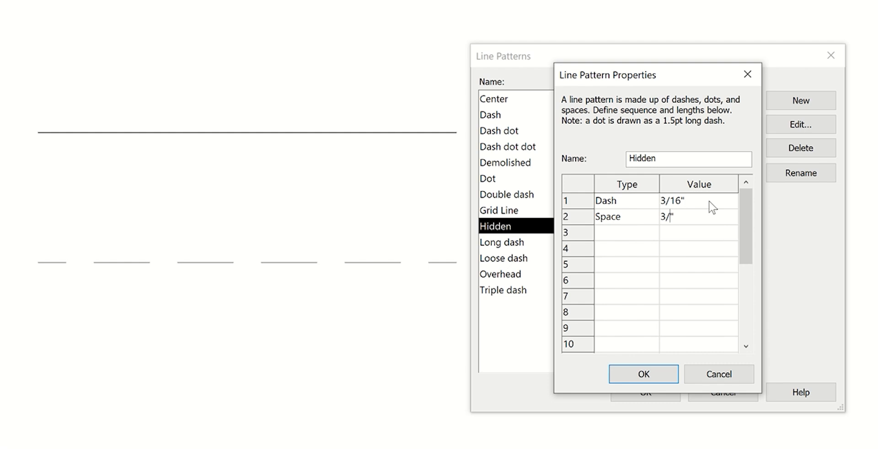
{"action": "key", "text": "Return"}
{"action": "key", "text": "Return"}
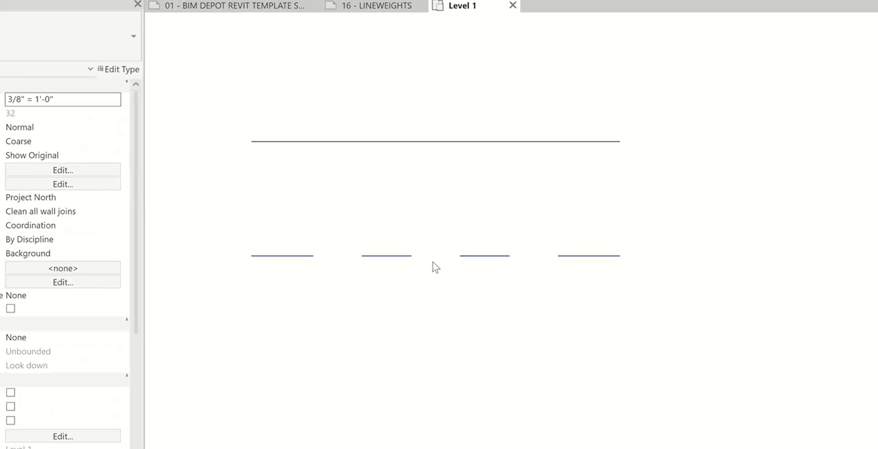
{"action": "scroll", "coordinate": [380, 252], "scroll_direction": "down", "scroll_amount": 2}
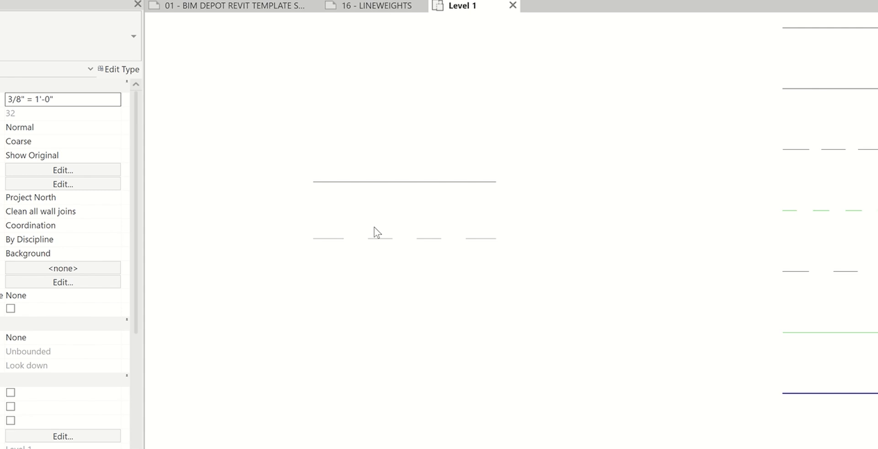
{"action": "scroll", "coordinate": [417, 275], "scroll_direction": "down", "scroll_amount": 2}
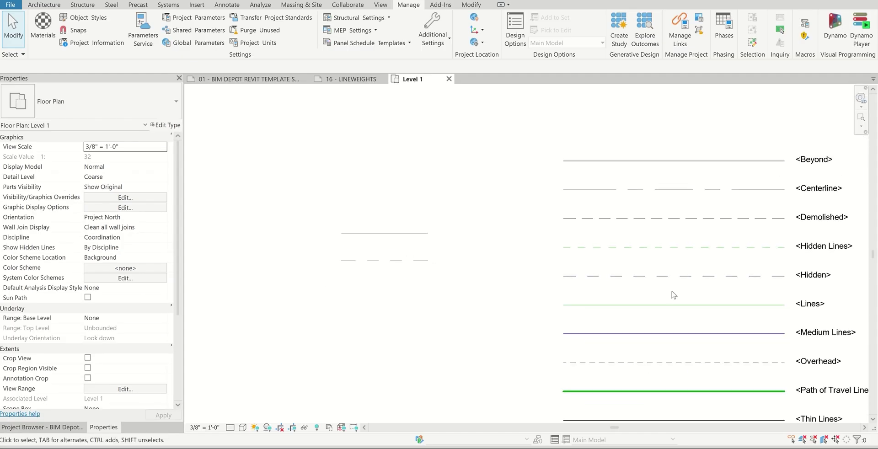
Start a new line pattern named Hidden_BD in the Line Patterns dialog
{"action": "left_click", "coordinate": [595, 276]}
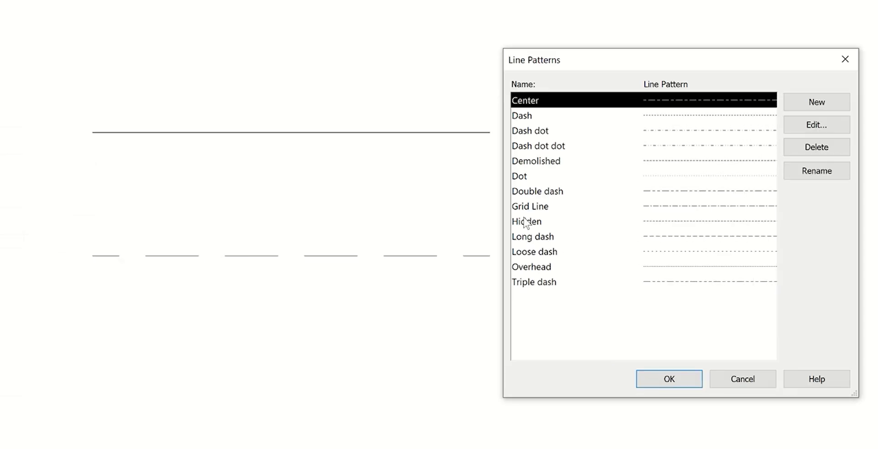
{"action": "left_click", "coordinate": [526, 222]}
{"action": "left_click", "coordinate": [819, 100]}
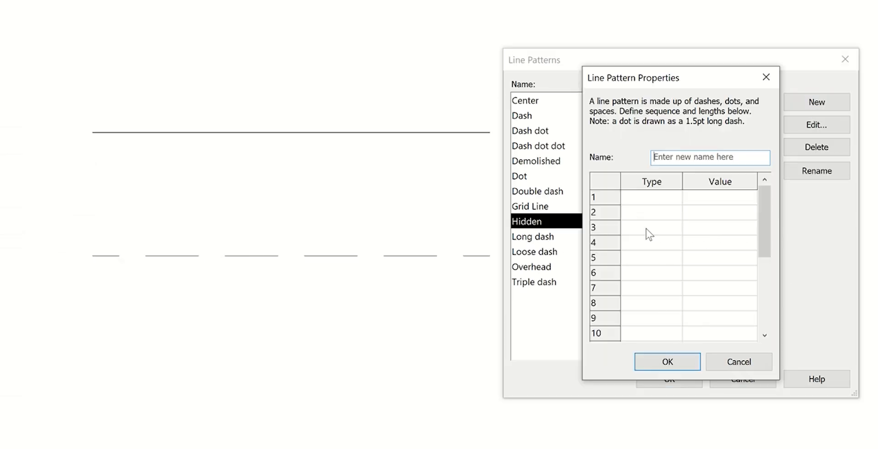
{"action": "type", "text": "Hidden_BD"}
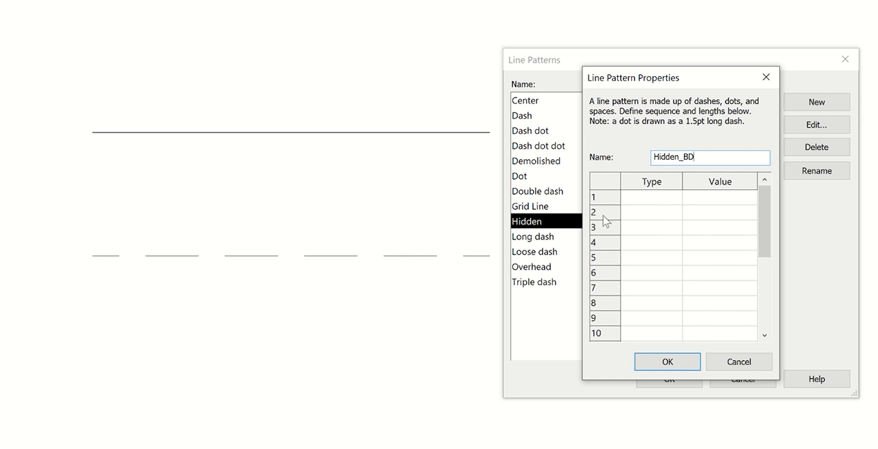
Define the pattern as a 1/4" dash followed by a 1/4" space
{"action": "left_click", "coordinate": [682, 199]}
{"action": "left_click", "coordinate": [676, 198]}
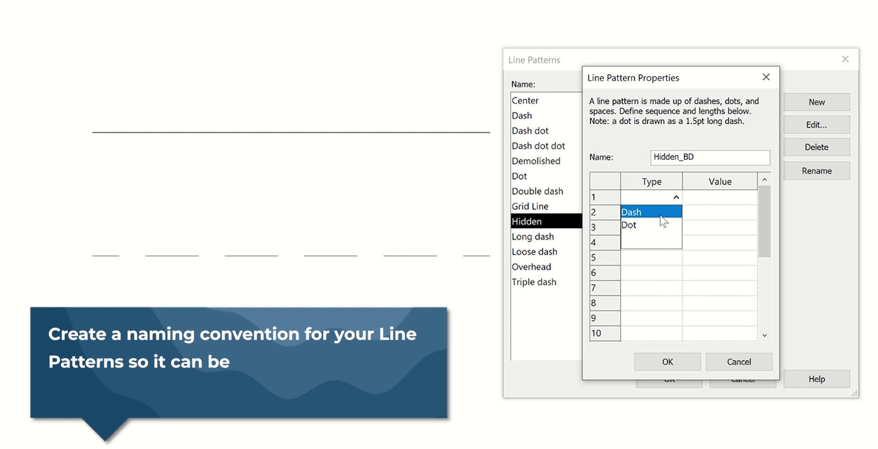
{"action": "left_click", "coordinate": [662, 213]}
{"action": "left_click", "coordinate": [708, 197]}
{"action": "type", "text": "3/"}
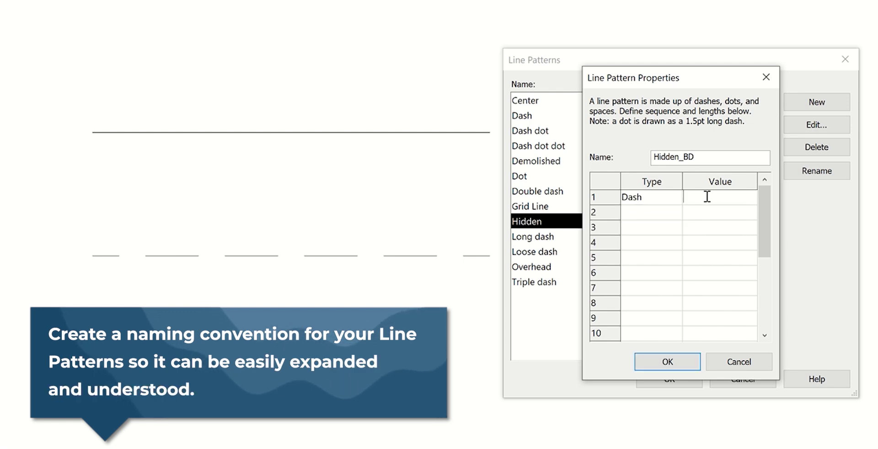
{"action": "type", "text": "4\""}
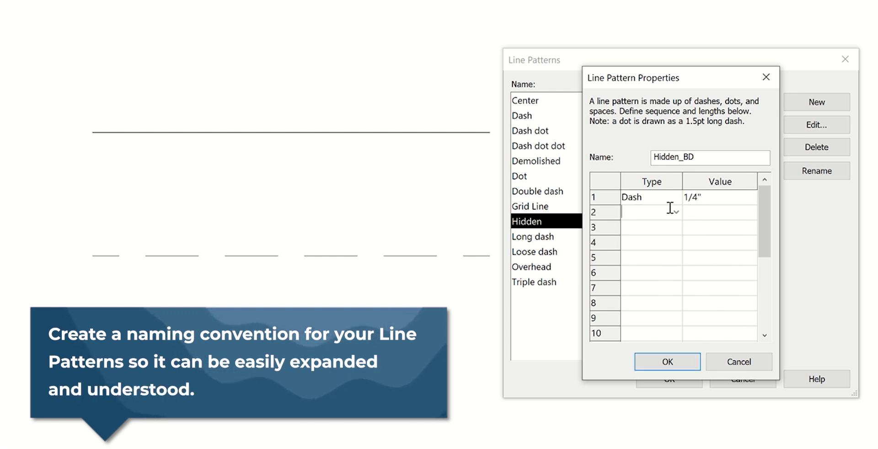
{"action": "left_click", "coordinate": [671, 211]}
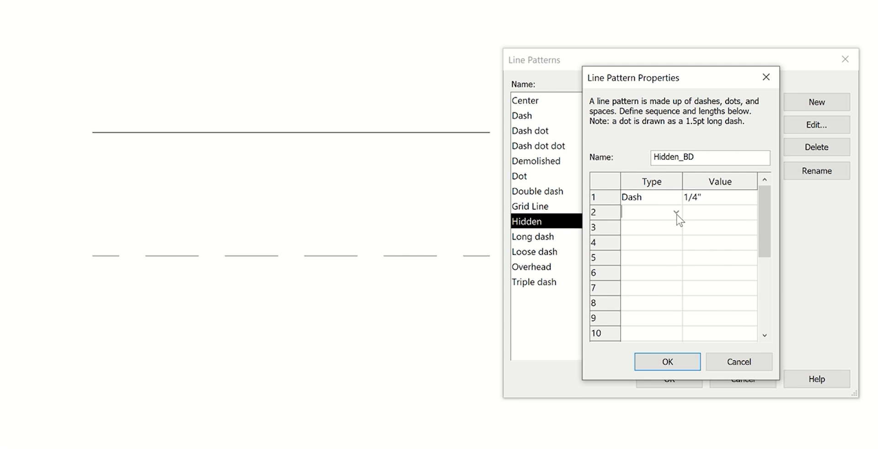
{"action": "left_click", "coordinate": [676, 198]}
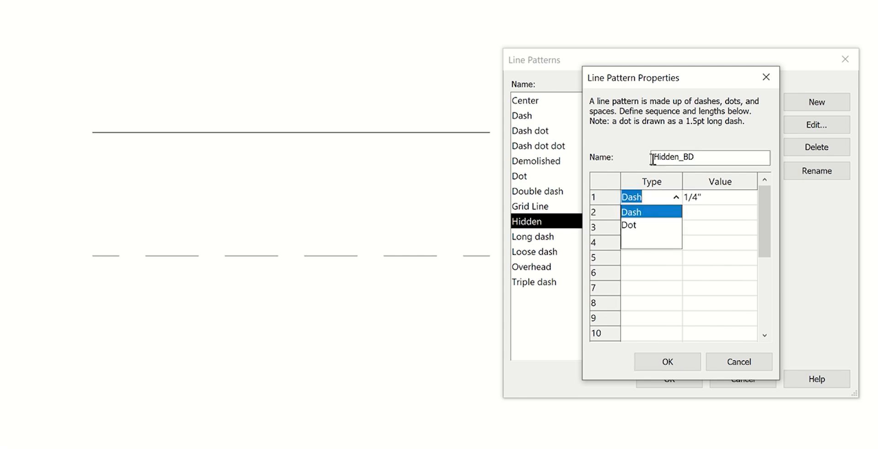
{"action": "left_click", "coordinate": [660, 208]}
{"action": "left_click", "coordinate": [679, 212]}
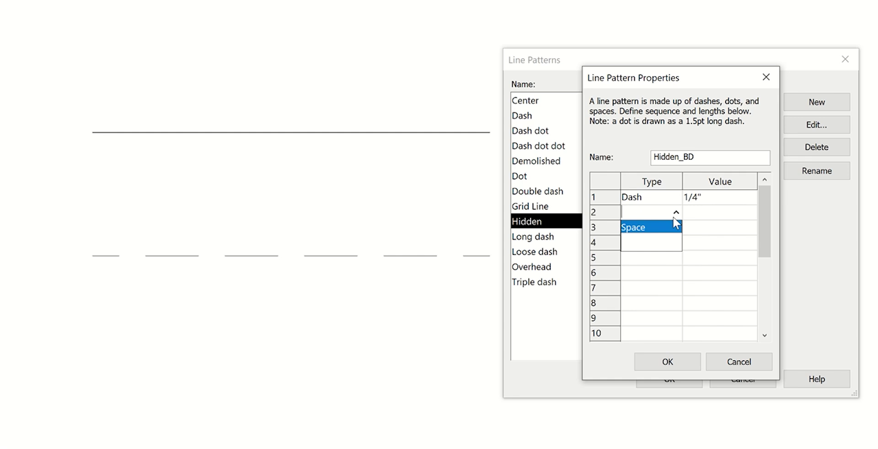
{"action": "left_click", "coordinate": [643, 227]}
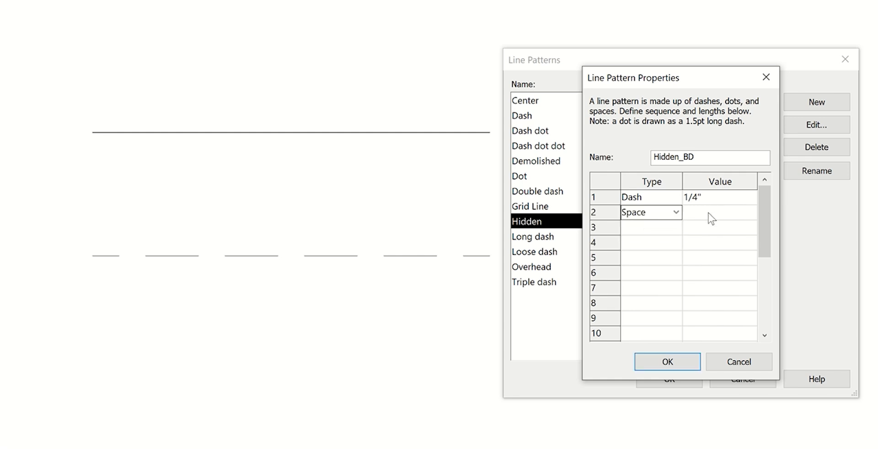
{"action": "left_click", "coordinate": [671, 221]}
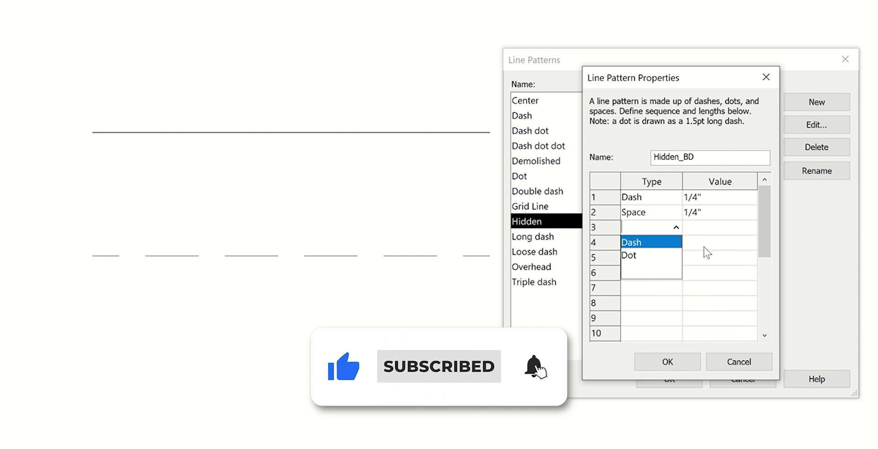
Save the Hidden_BD pattern and close the Line Patterns list
{"action": "left_click", "coordinate": [765, 237]}
{"action": "left_click_drag", "start_coordinate": [768, 261], "coordinate": [762, 347]}
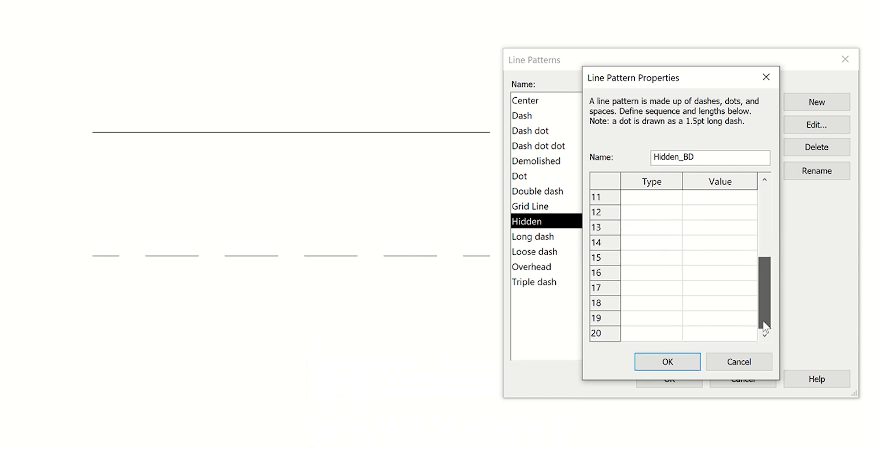
{"action": "left_click_drag", "start_coordinate": [764, 327], "coordinate": [668, 337]}
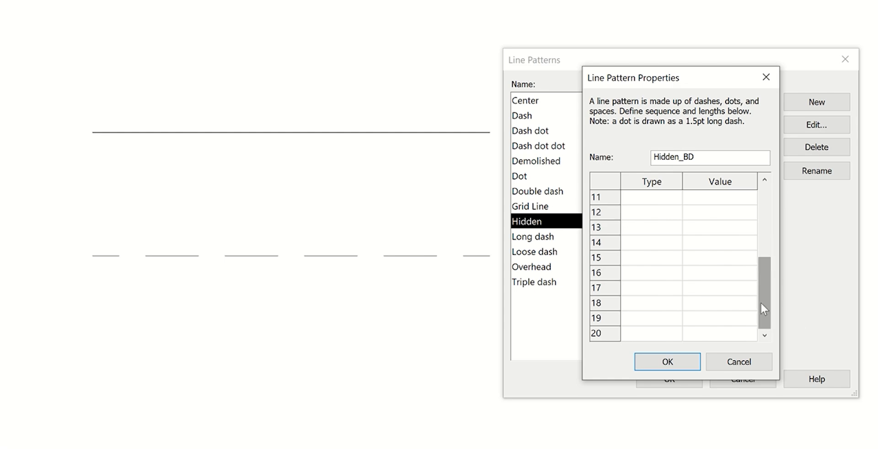
{"action": "left_click_drag", "start_coordinate": [769, 302], "coordinate": [774, 219]}
{"action": "key", "text": "Return"}
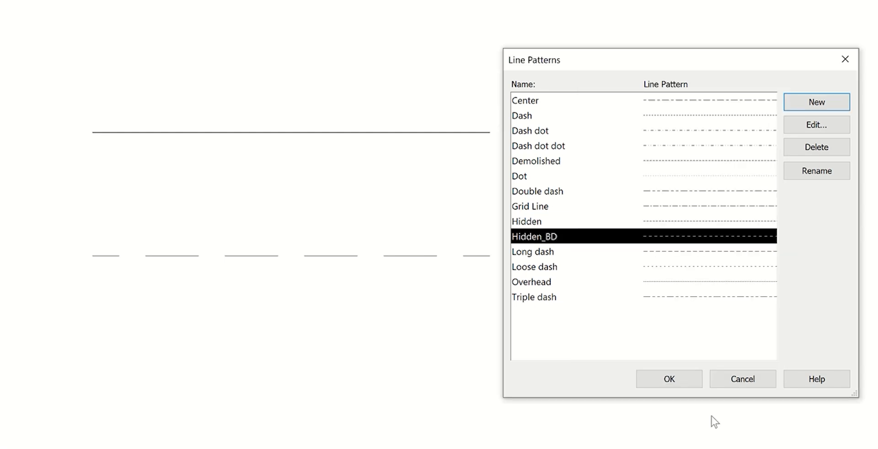
{"action": "left_click", "coordinate": [681, 382]}
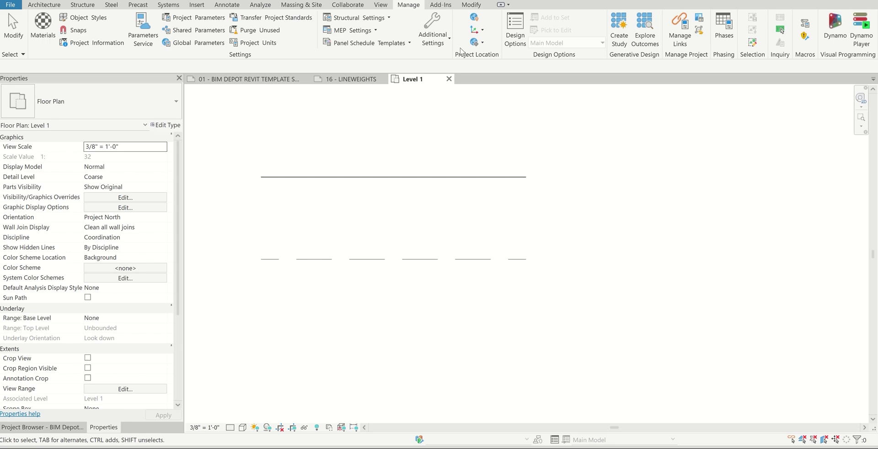
Assign the Hidden_BD pattern to the 1_Hidden_BD line style and close Line Styles
{"action": "left_click", "coordinate": [447, 63]}
{"action": "left_click", "coordinate": [383, 85]}
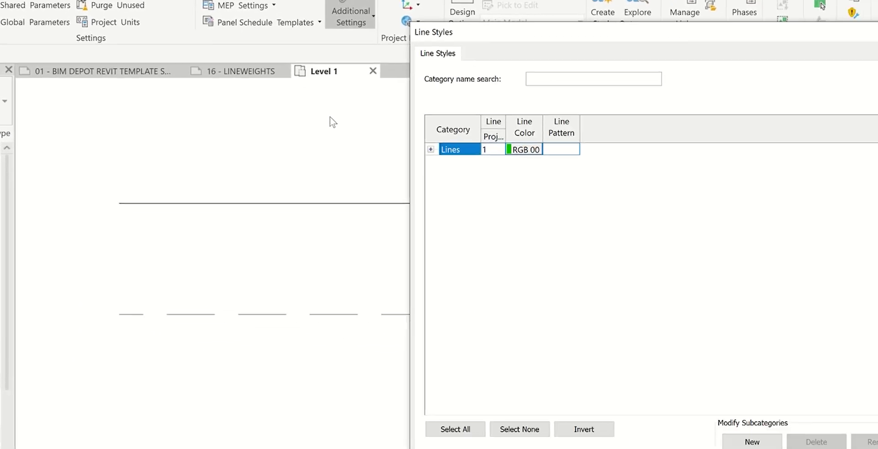
{"action": "left_click", "coordinate": [379, 120]}
{"action": "left_click_drag", "start_coordinate": [427, 98], "coordinate": [509, 98]}
{"action": "left_click", "coordinate": [586, 144]}
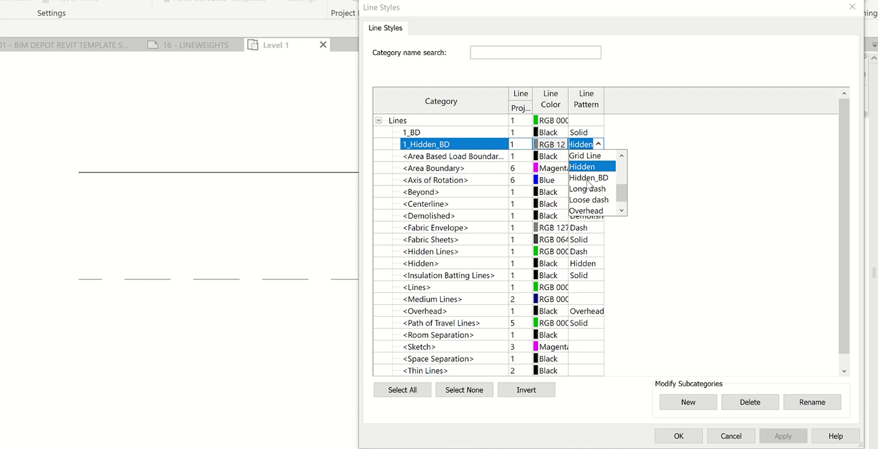
{"action": "left_click", "coordinate": [589, 178]}
{"action": "key", "text": "Return"}
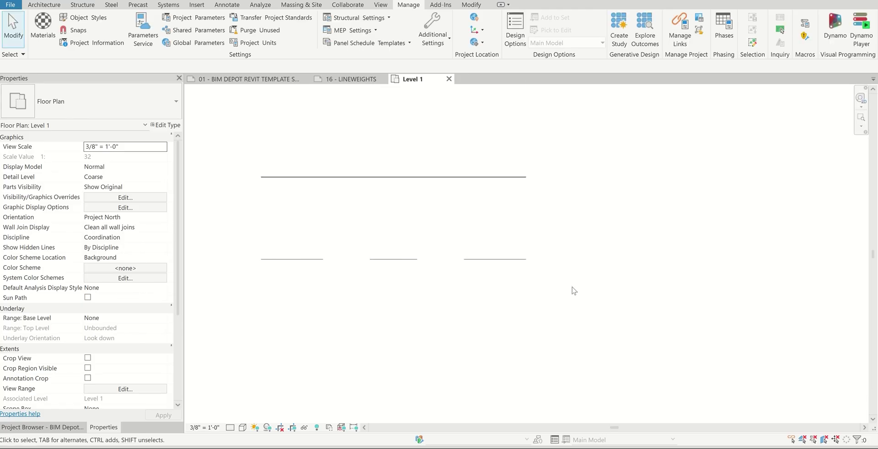
Reopen Line Styles, review 1_BD's line weight options leaving it at 1, and close
{"action": "left_click", "coordinate": [432, 29]}
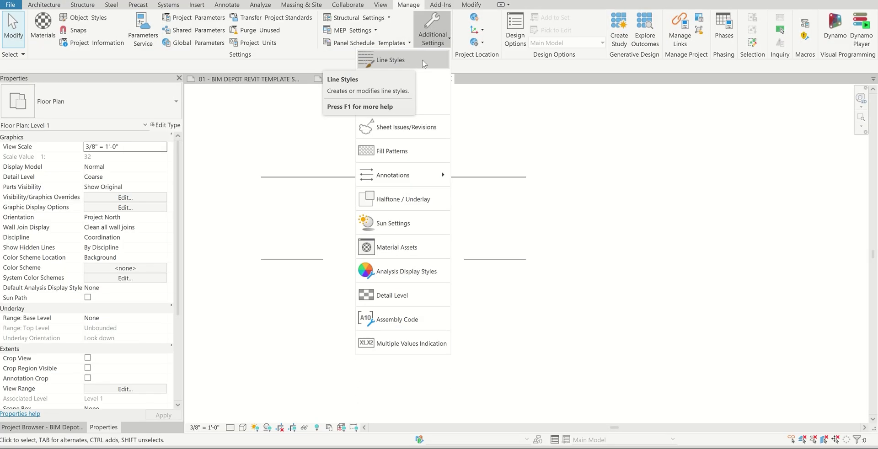
{"action": "left_click", "coordinate": [422, 60]}
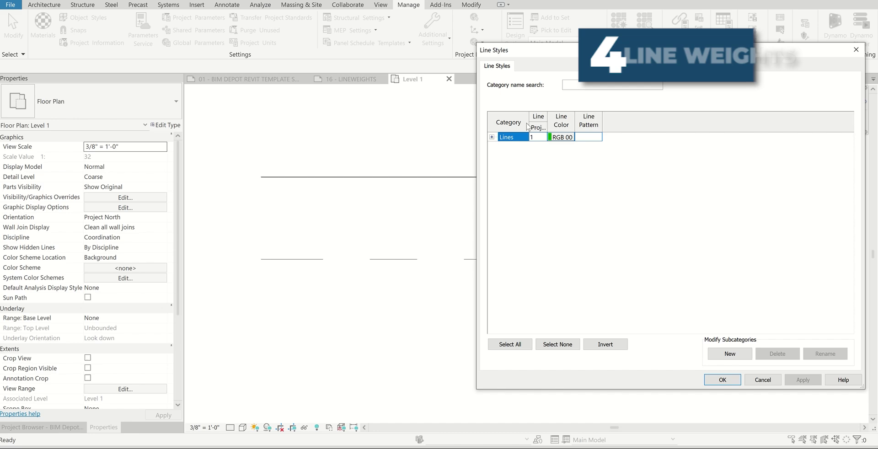
{"action": "left_click_drag", "start_coordinate": [529, 123], "coordinate": [566, 123]}
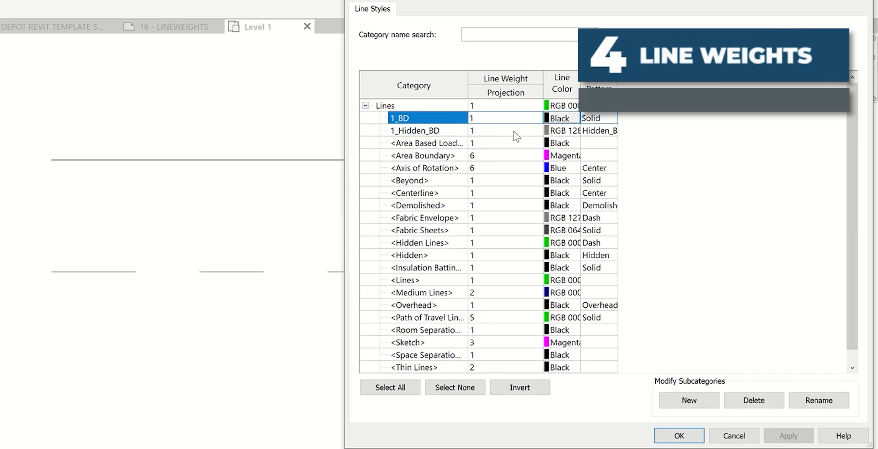
{"action": "left_click", "coordinate": [478, 120]}
{"action": "left_click", "coordinate": [537, 119]}
{"action": "scroll", "coordinate": [543, 201], "scroll_direction": "down", "scroll_amount": 3}
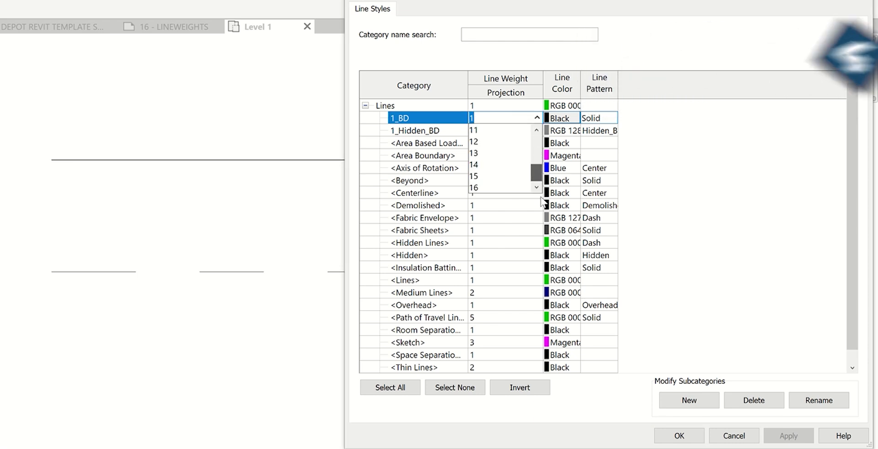
{"action": "left_click", "coordinate": [702, 192]}
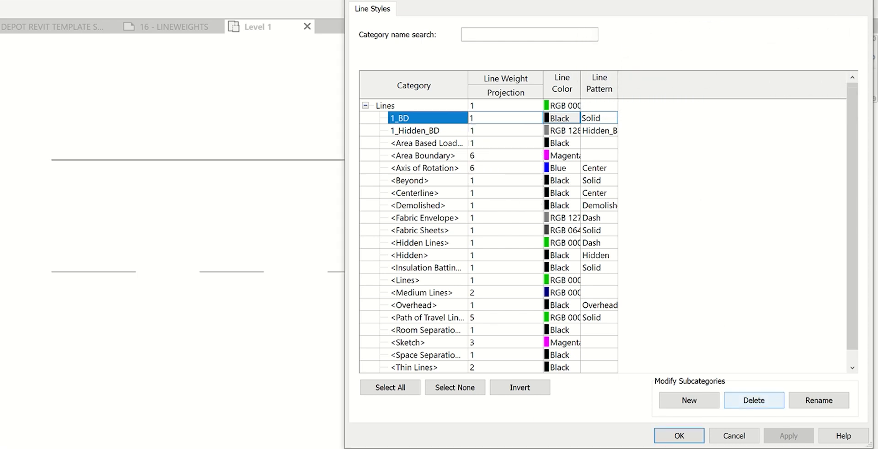
{"action": "left_click", "coordinate": [667, 435]}
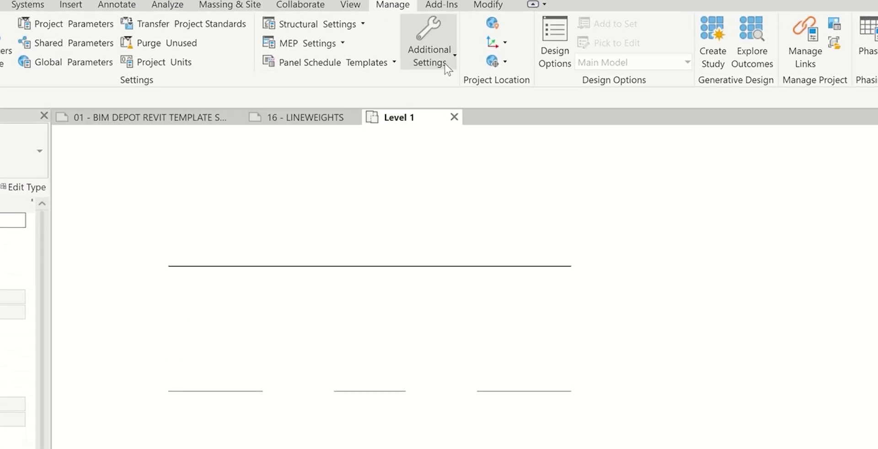
Add a 3/4" = 1'-0" scale column to the model Line Weights table and close it
{"action": "left_click", "coordinate": [420, 69]}
{"action": "left_click", "coordinate": [422, 120]}
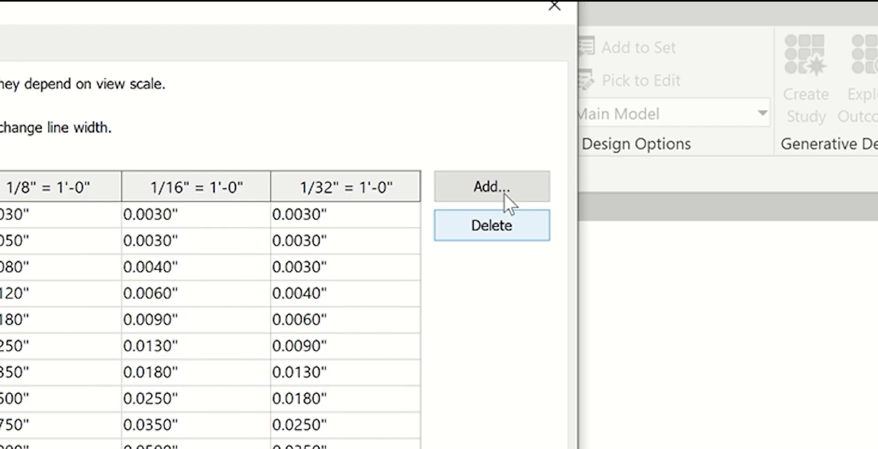
{"action": "left_click", "coordinate": [597, 87]}
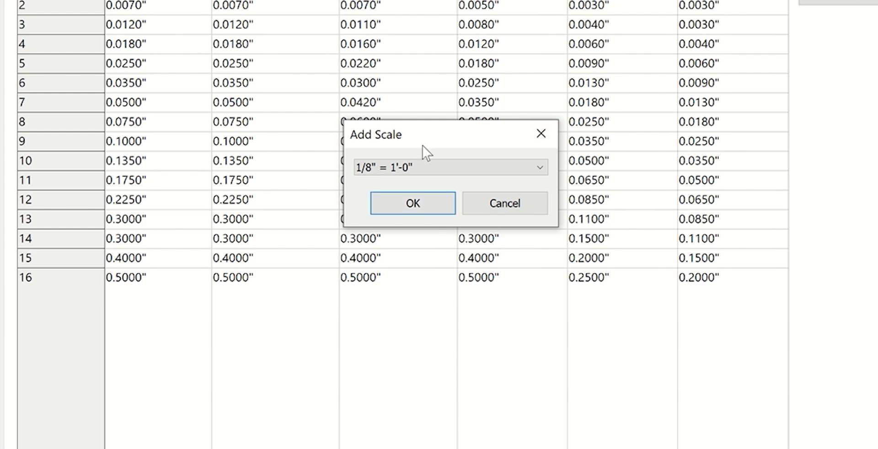
{"action": "left_click", "coordinate": [402, 171]}
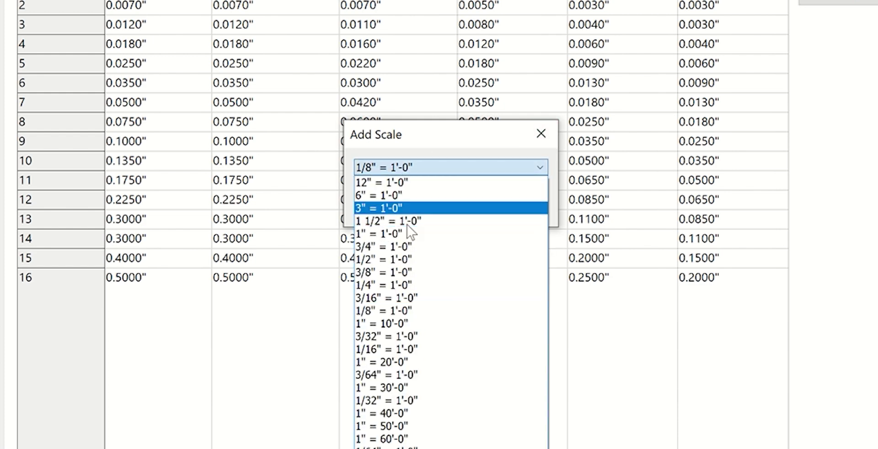
{"action": "left_click", "coordinate": [416, 246]}
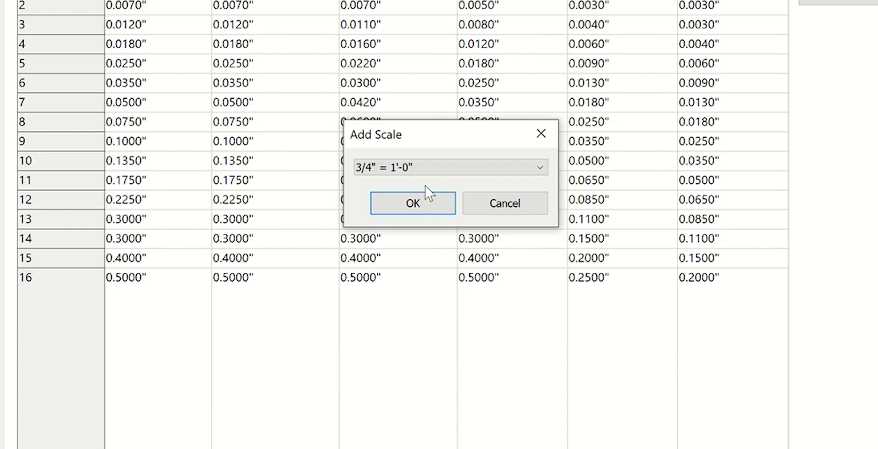
{"action": "left_click", "coordinate": [421, 202]}
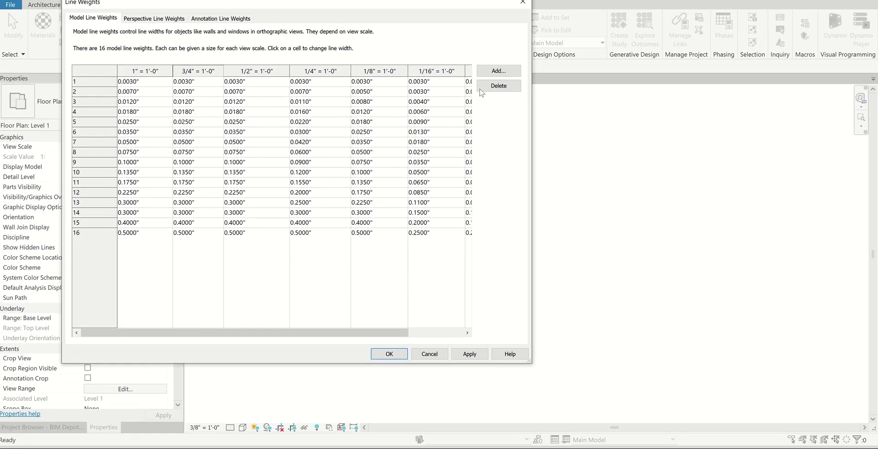
{"action": "left_click", "coordinate": [708, 128]}
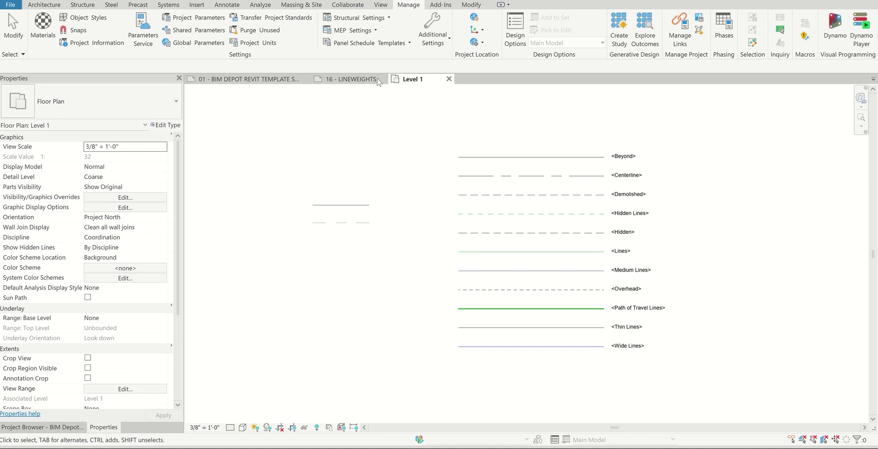
Switch to the 16 - LINEWEIGHTS view and bring up the Additional Settings menu
{"action": "left_click", "coordinate": [376, 80]}
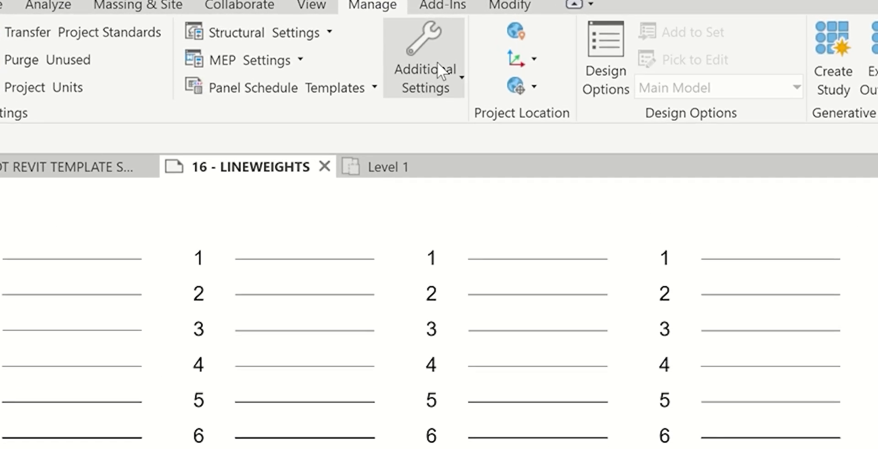
{"action": "left_click", "coordinate": [435, 32]}
Review the model Line Weights table, then zoom and pan to the sheet's _BD Line Styles legend
{"action": "left_click", "coordinate": [412, 173]}
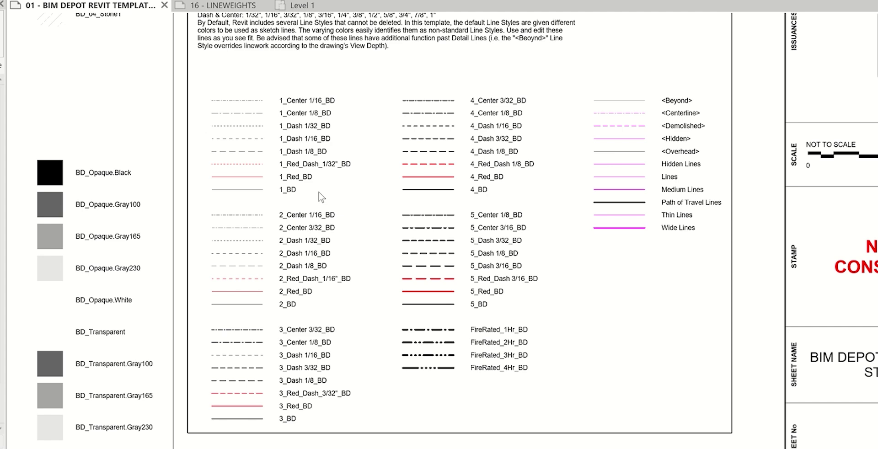
{"action": "scroll", "coordinate": [292, 197], "scroll_direction": "up", "scroll_amount": 1}
{"action": "scroll", "coordinate": [316, 75], "scroll_direction": "up", "scroll_amount": 2}
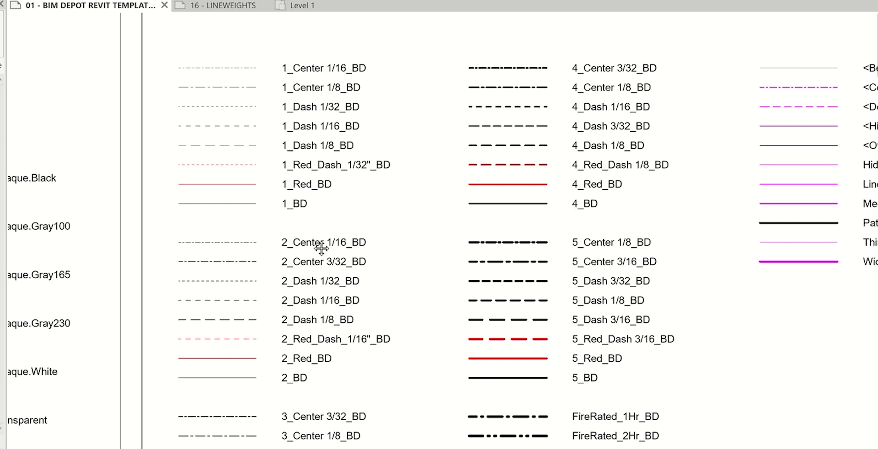
{"action": "middle_click_drag", "start_coordinate": [314, 249], "coordinate": [226, 212]}
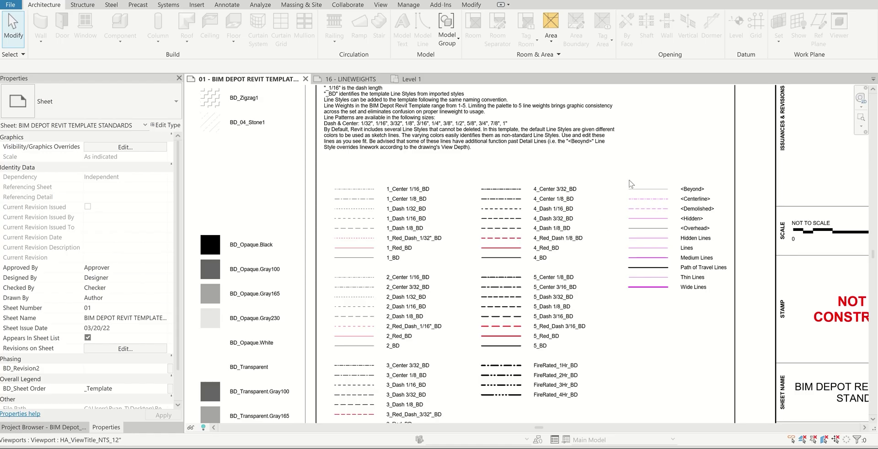
{"action": "scroll", "coordinate": [631, 184], "scroll_direction": "down", "scroll_amount": 1}
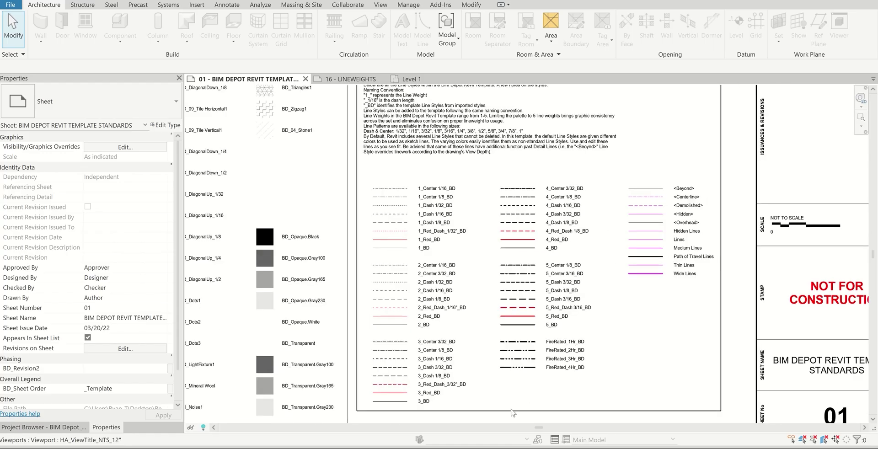
{"action": "scroll", "coordinate": [516, 411], "scroll_direction": "up", "scroll_amount": 1}
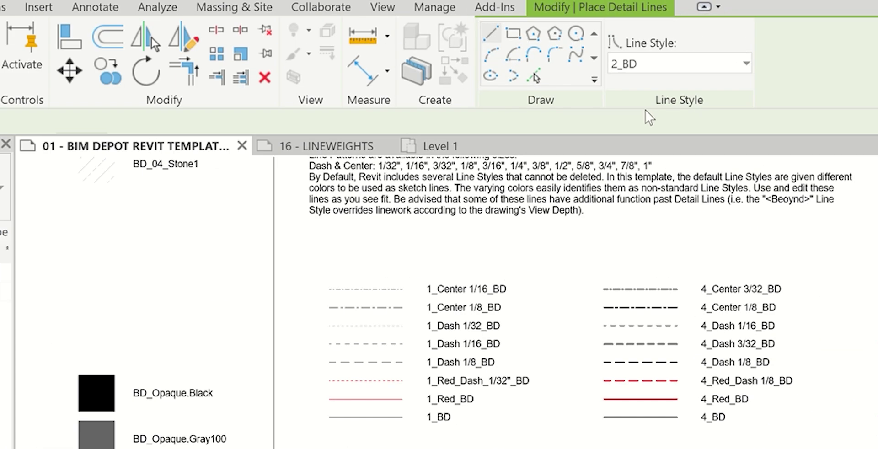
{"action": "left_click", "coordinate": [677, 63]}
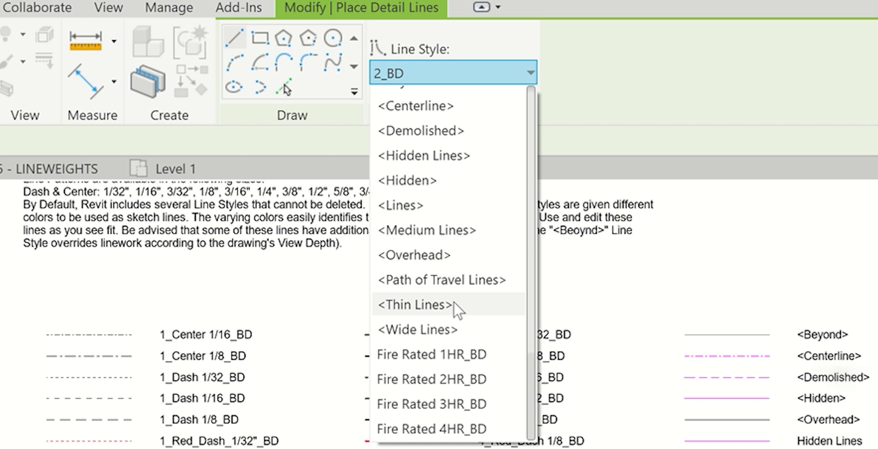
{"action": "key", "text": "3"}
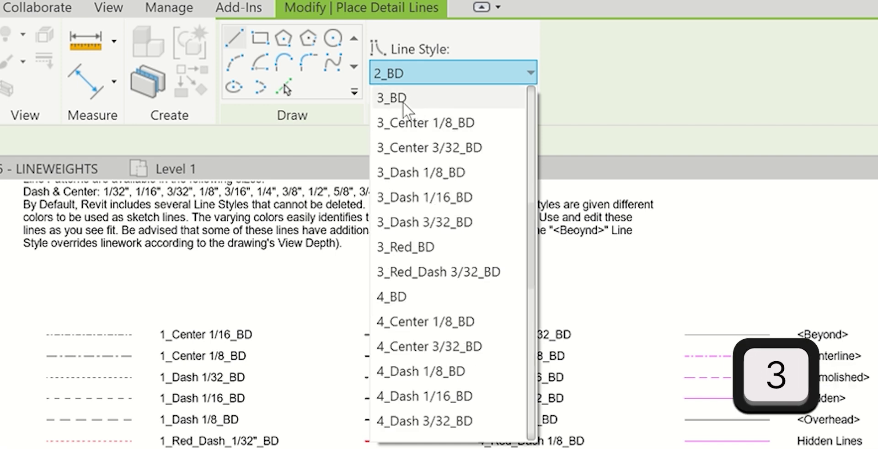
{"action": "scroll", "coordinate": [423, 111], "scroll_direction": "up", "scroll_amount": 6}
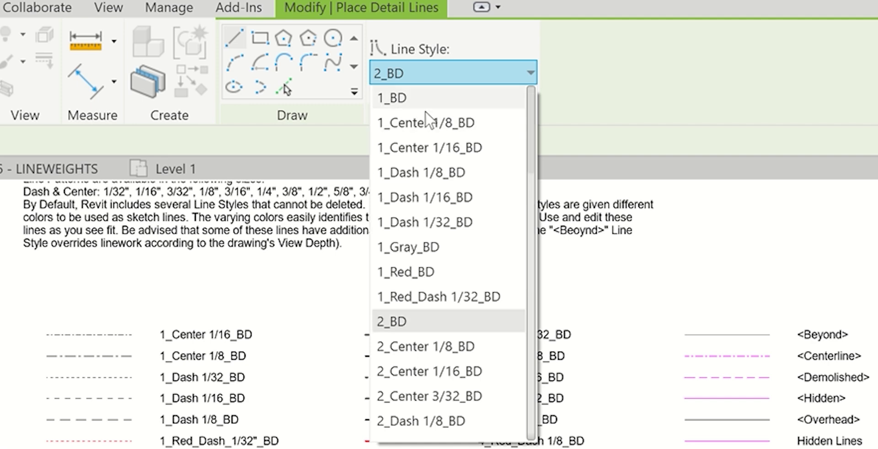
{"action": "scroll", "coordinate": [432, 114], "scroll_direction": "down", "scroll_amount": 7}
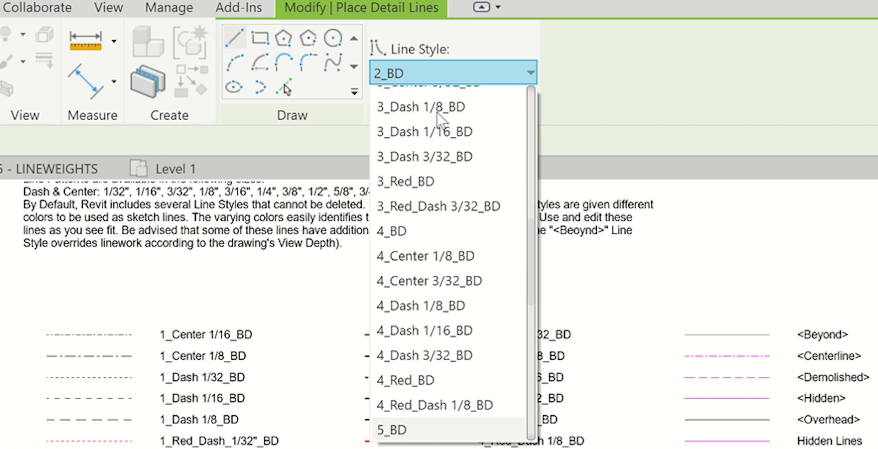
{"action": "scroll", "coordinate": [437, 126], "scroll_direction": "up", "scroll_amount": 4}
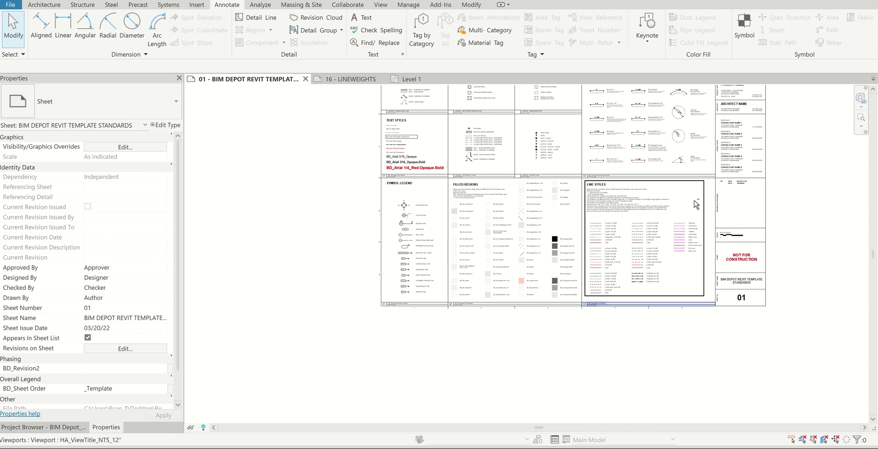
{"action": "scroll", "coordinate": [686, 256], "scroll_direction": "up", "scroll_amount": 2}
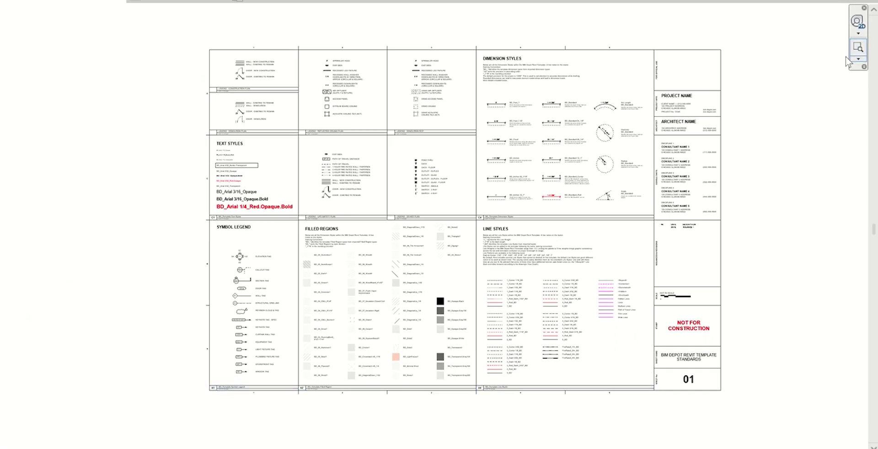
{"action": "left_click", "coordinate": [859, 47]}
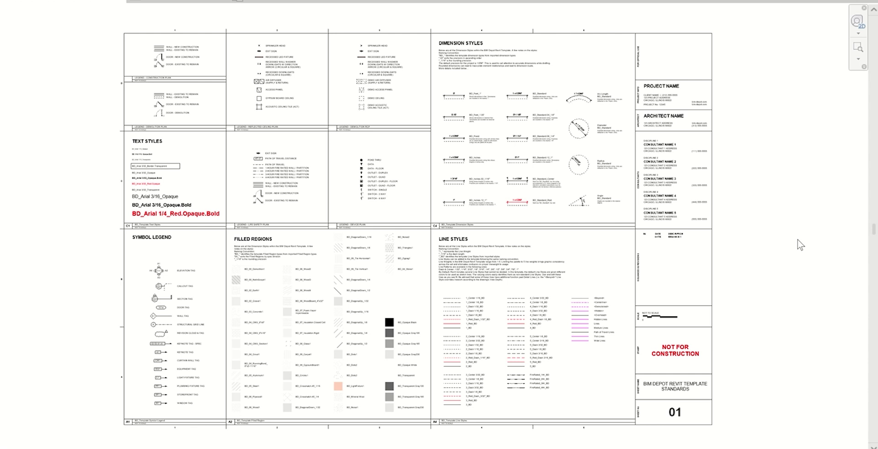